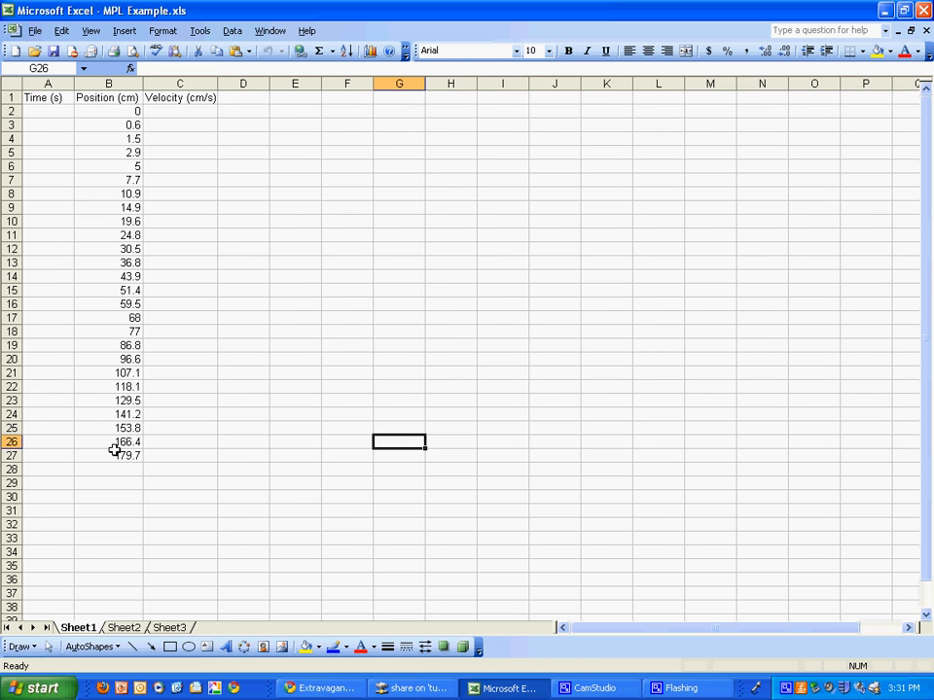
Enter 0, 0.1 and 0.2 in the Time column from A2, then extend the 0.1 s series down to A27
click(53, 113)
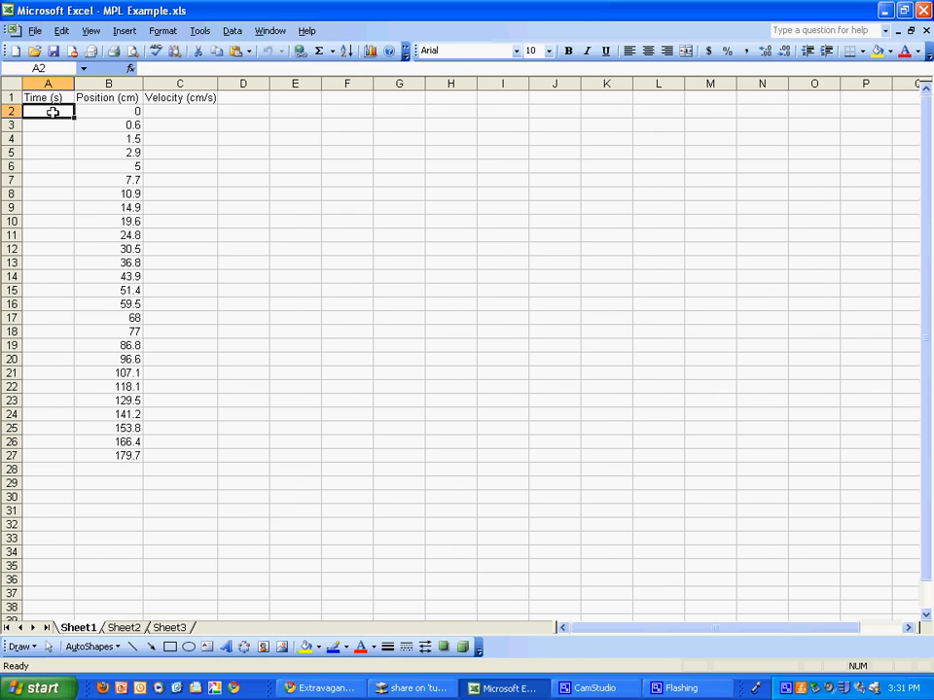
text(0)
key(Return)
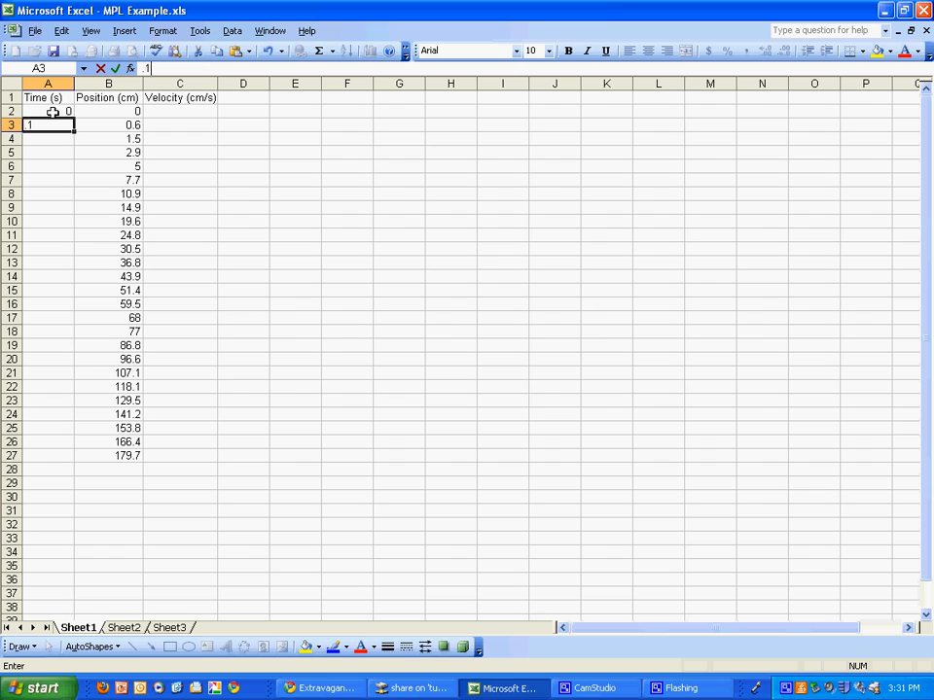
text(.1)
key(Return)
text(.2)
key(Return)
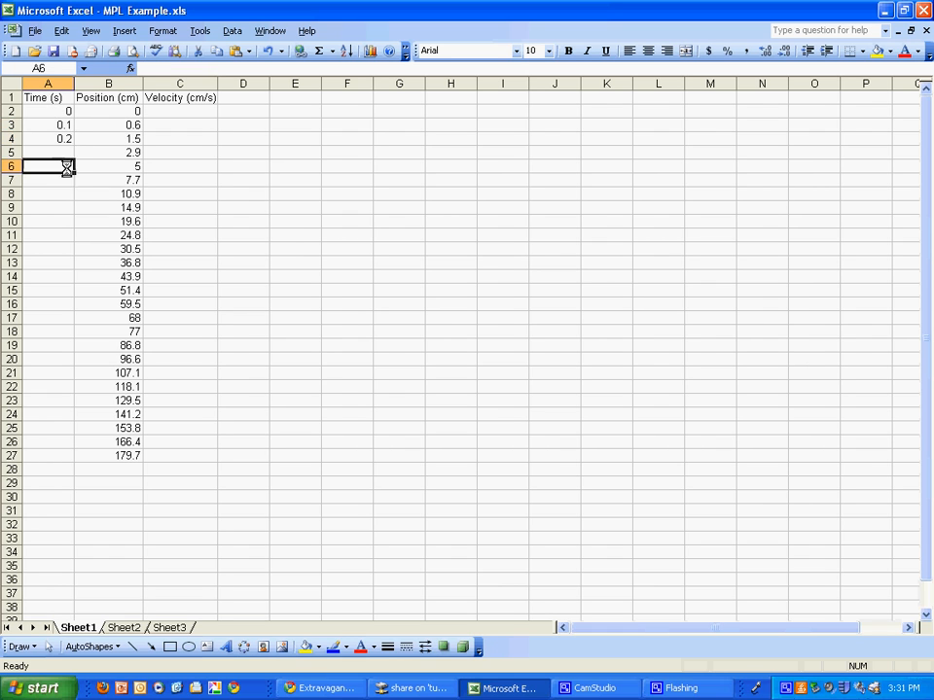
drag(62, 125, 75, 465)
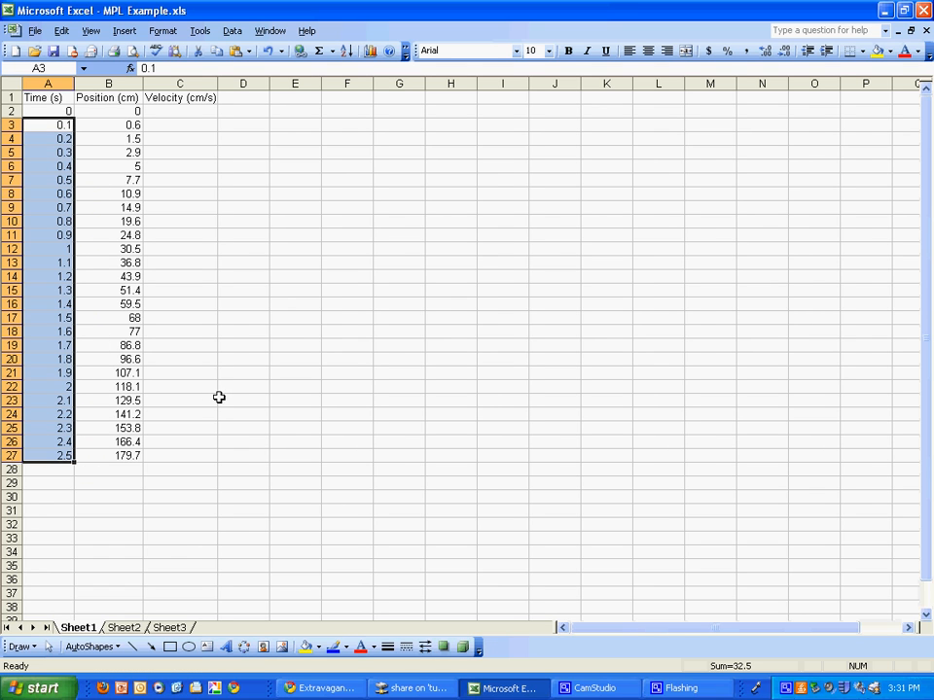
Enter 0 as the first velocity value in C2
click(185, 114)
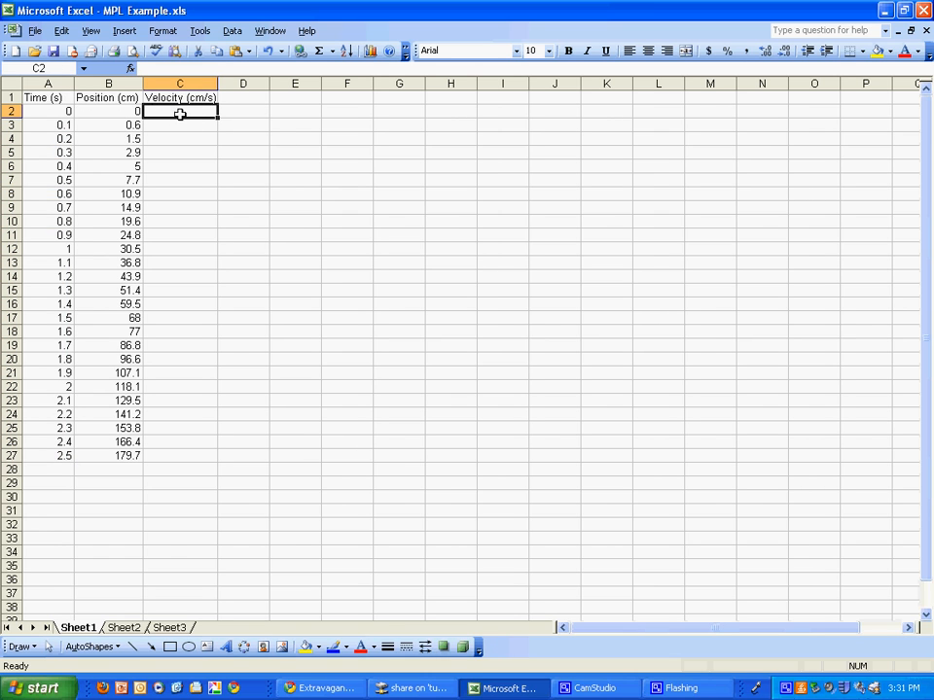
text(0)
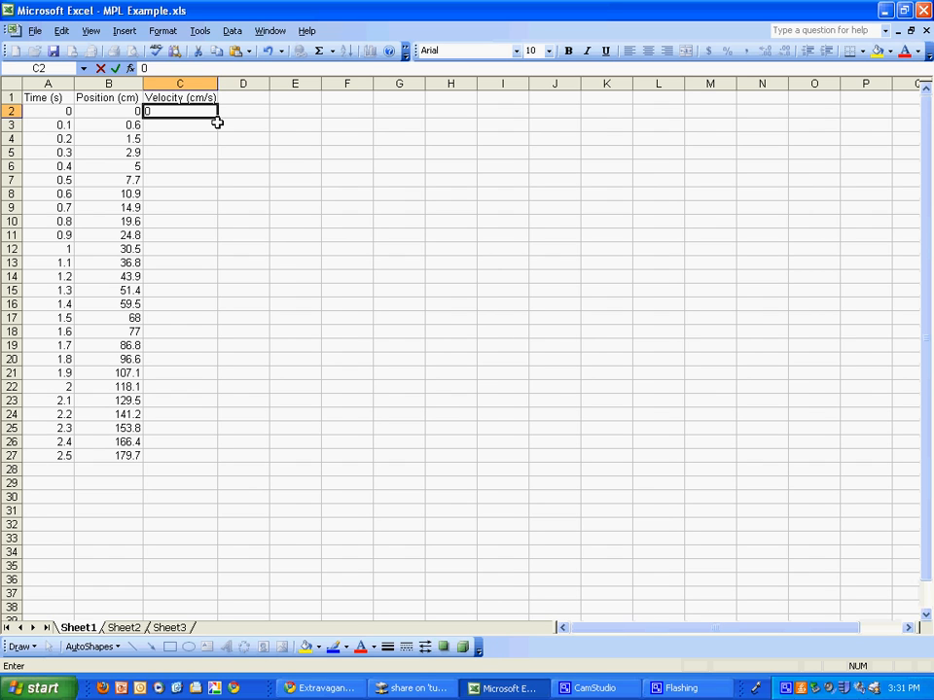
key(Return)
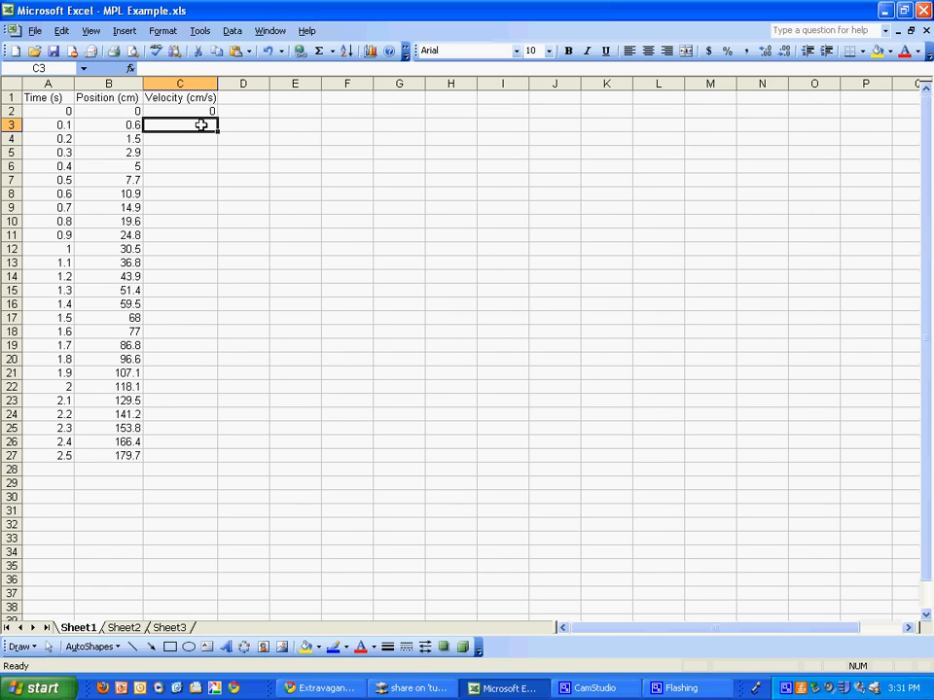
Enter the velocity formula =(B3-B2)/.1 in C3
text(=)
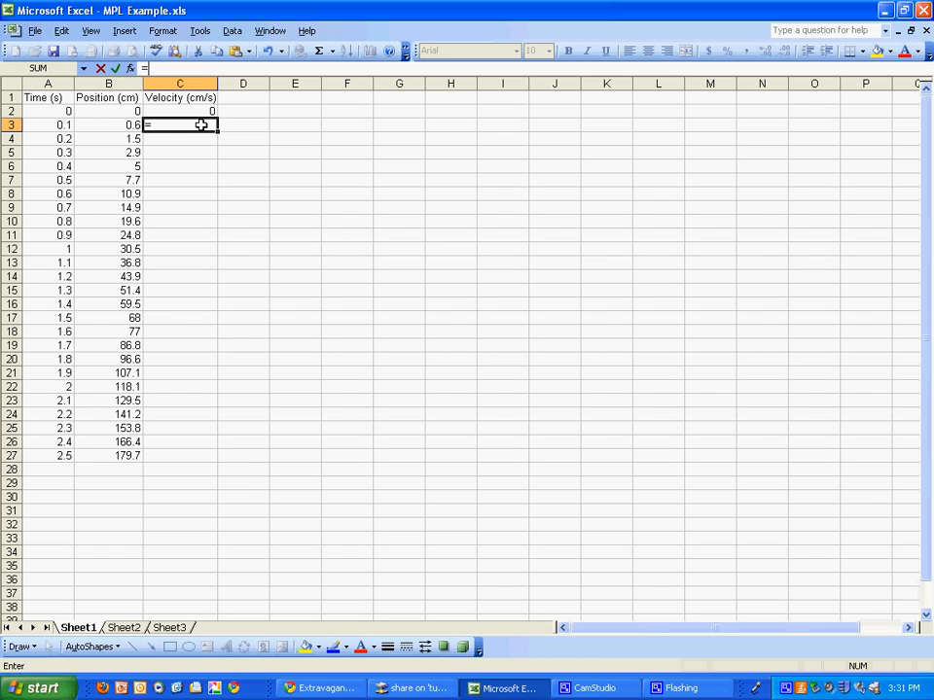
text(()
click(126, 125)
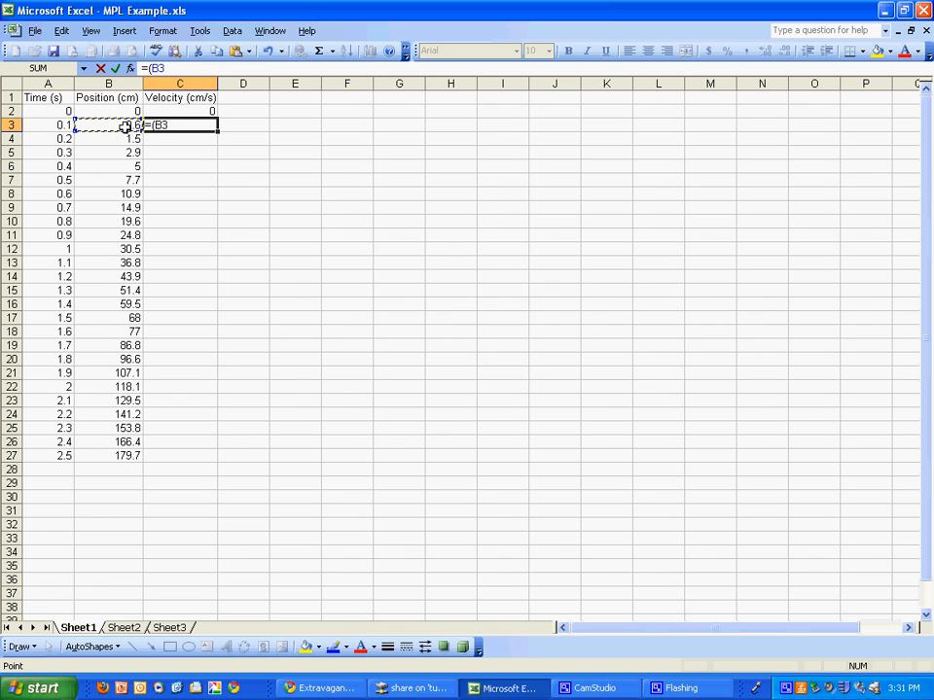
text(-)
click(106, 110)
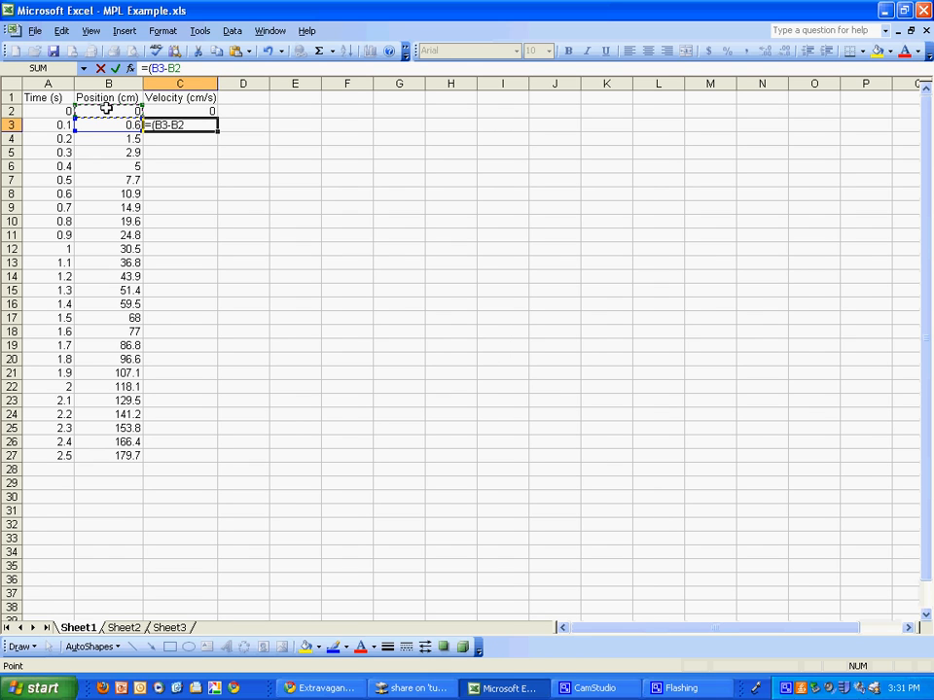
text()/.1)
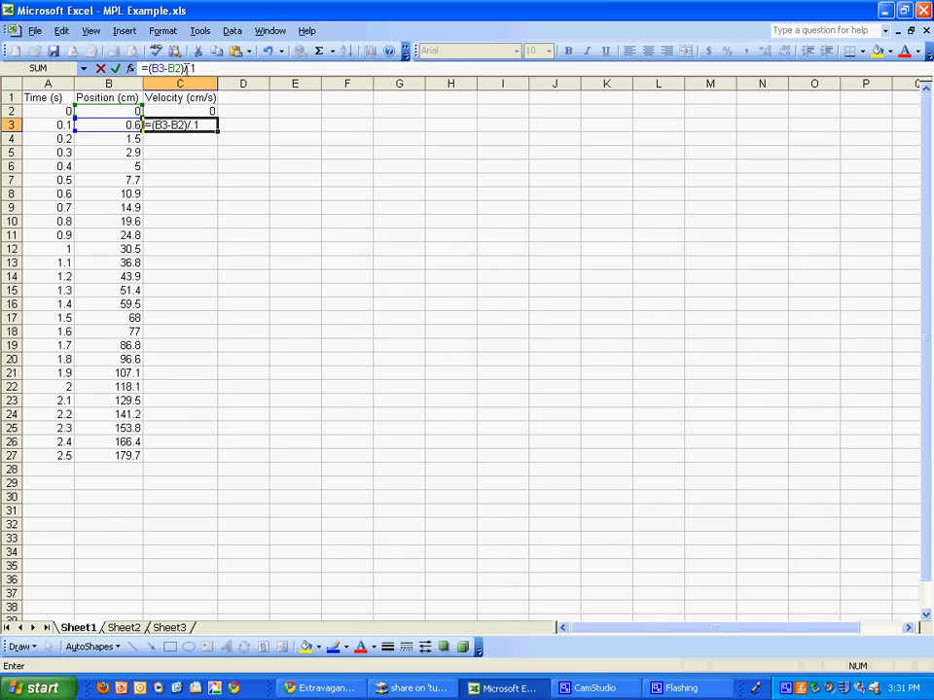
key(Return)
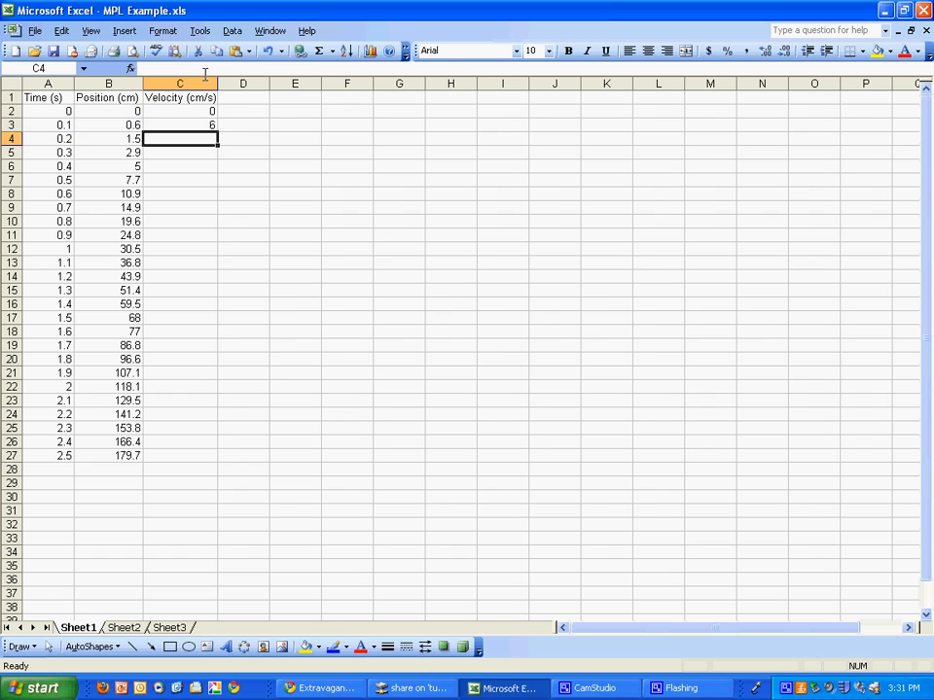
Fill the velocity formula from C3 down through C27
click(207, 125)
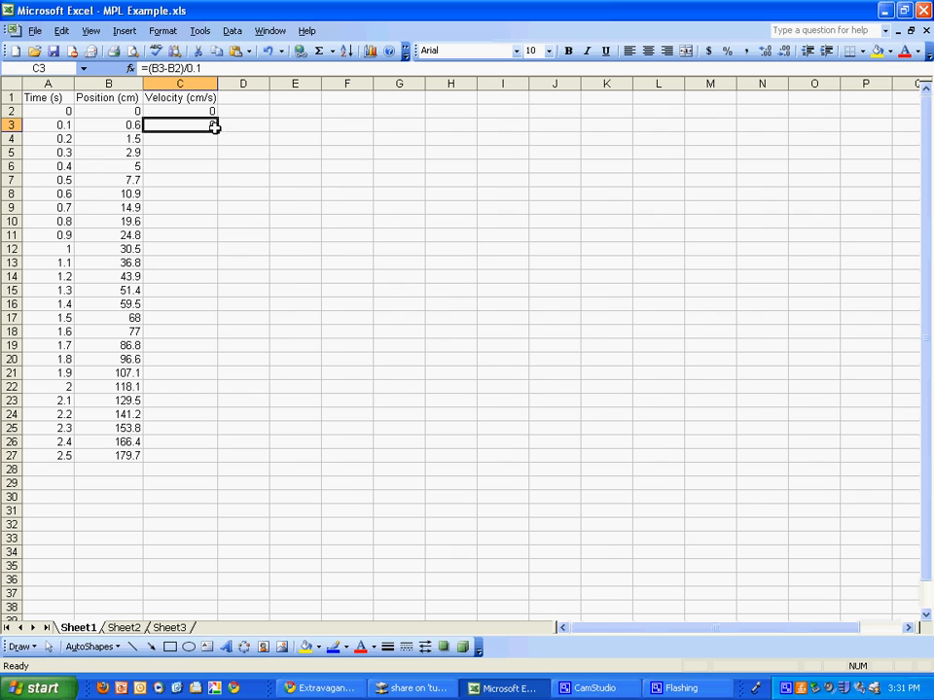
drag(218, 129, 222, 455)
click(327, 294)
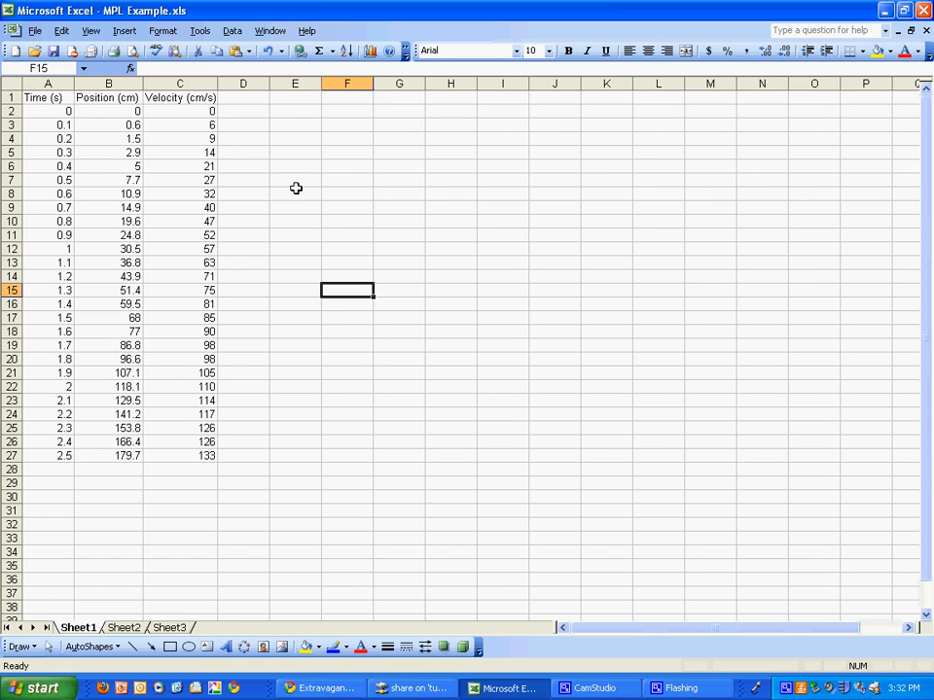
Start an XY (Scatter) chart with smoothed lines and no markers from the time and position data in A2:B27
drag(31, 114, 115, 458)
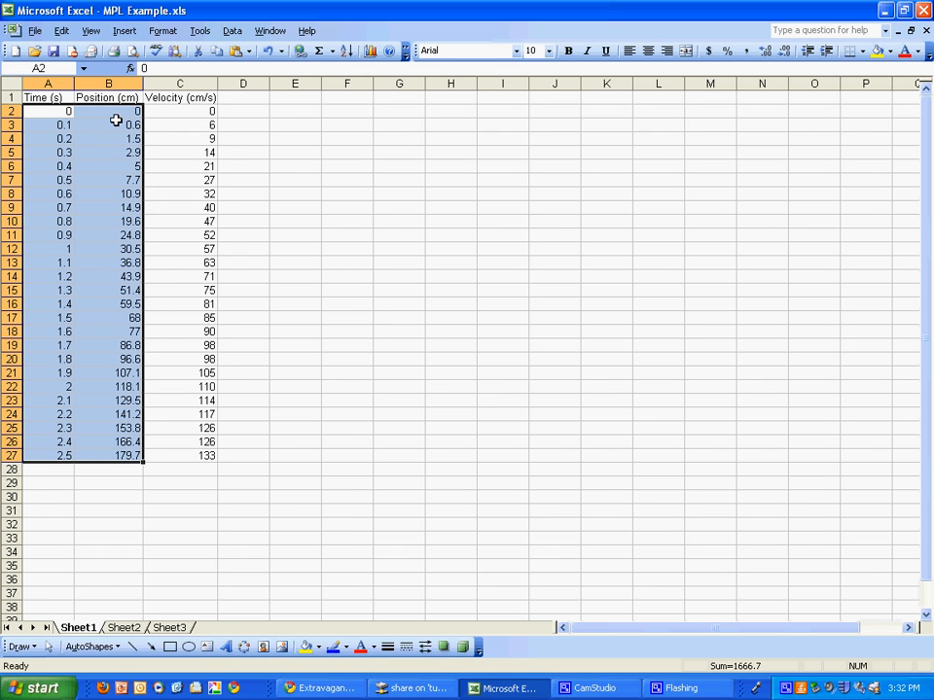
click(124, 30)
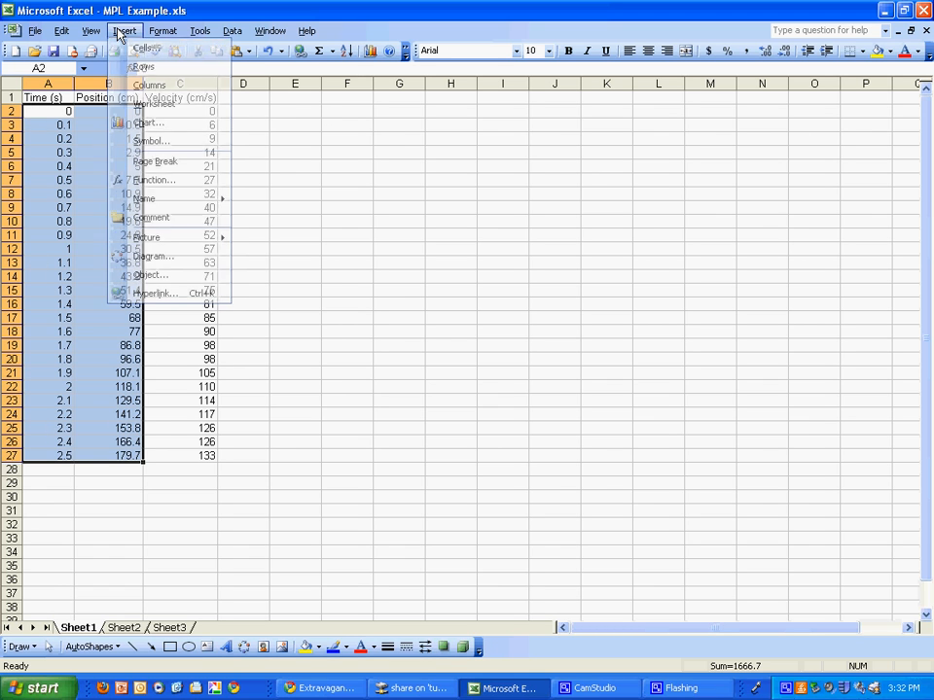
click(157, 126)
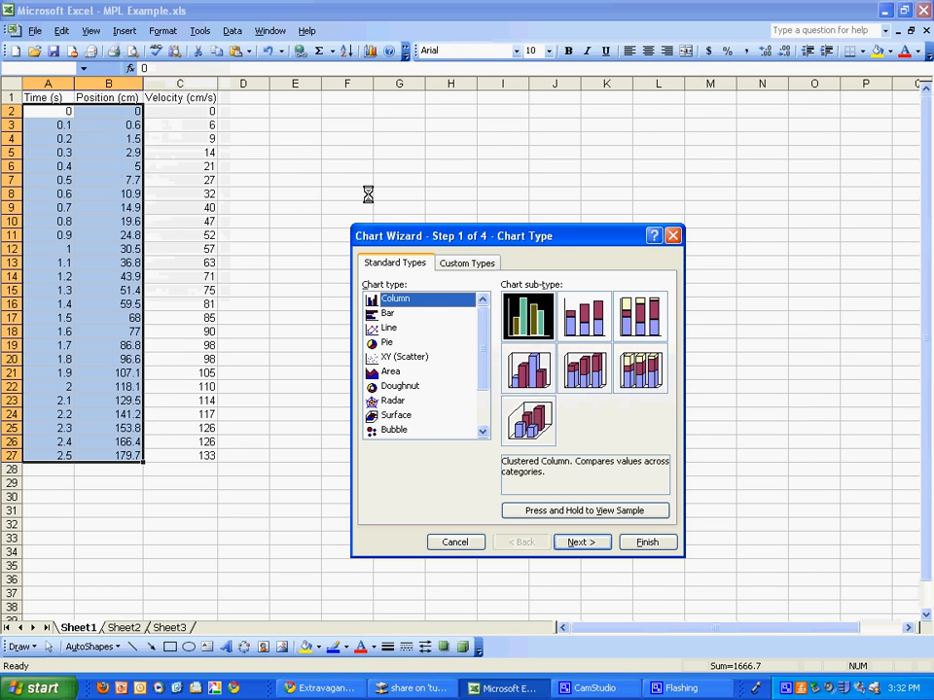
click(414, 359)
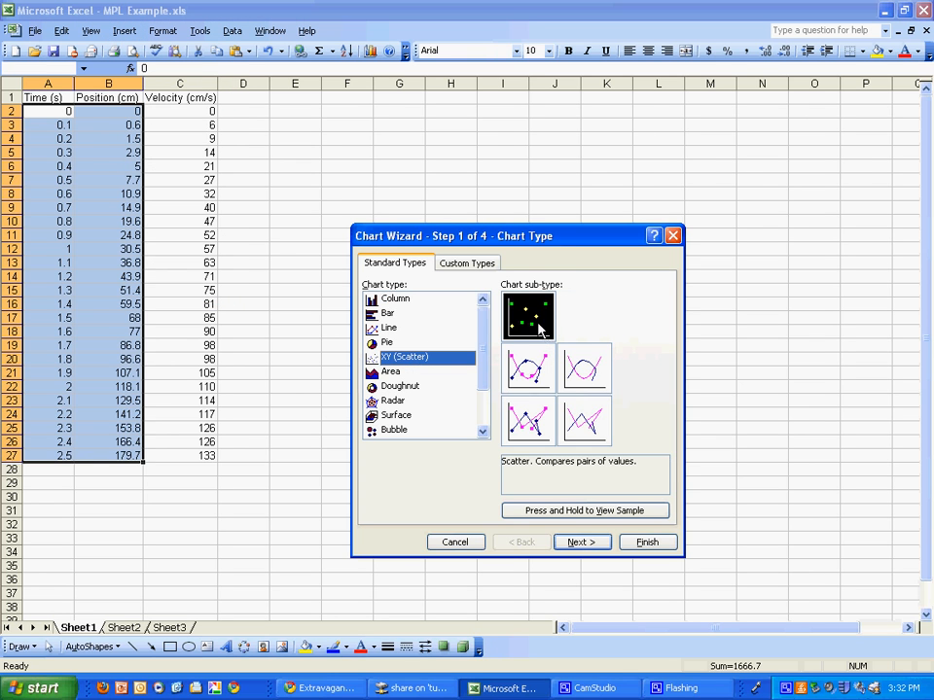
click(584, 372)
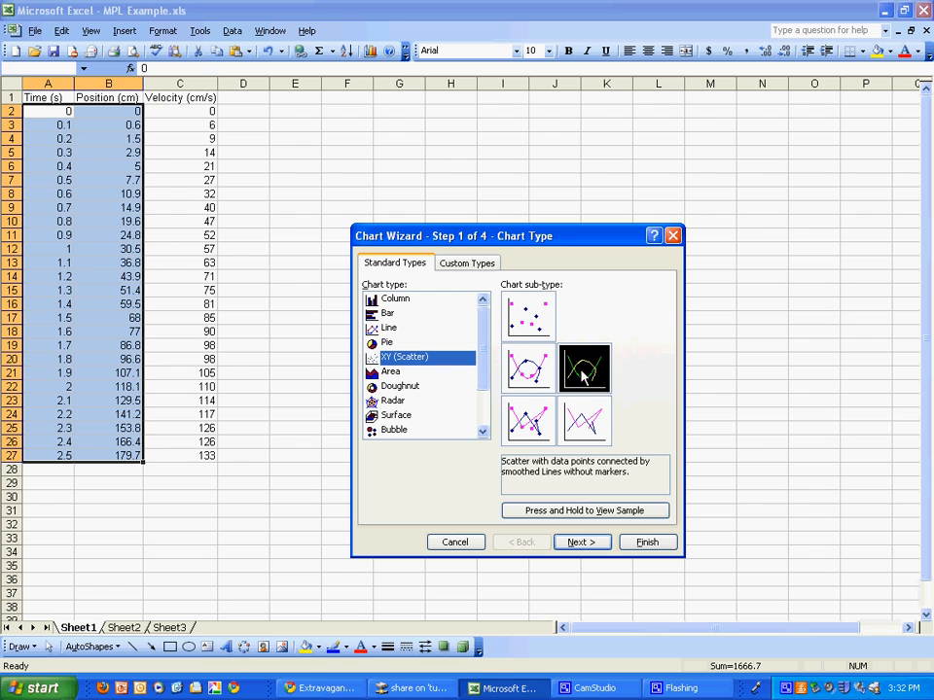
click(595, 543)
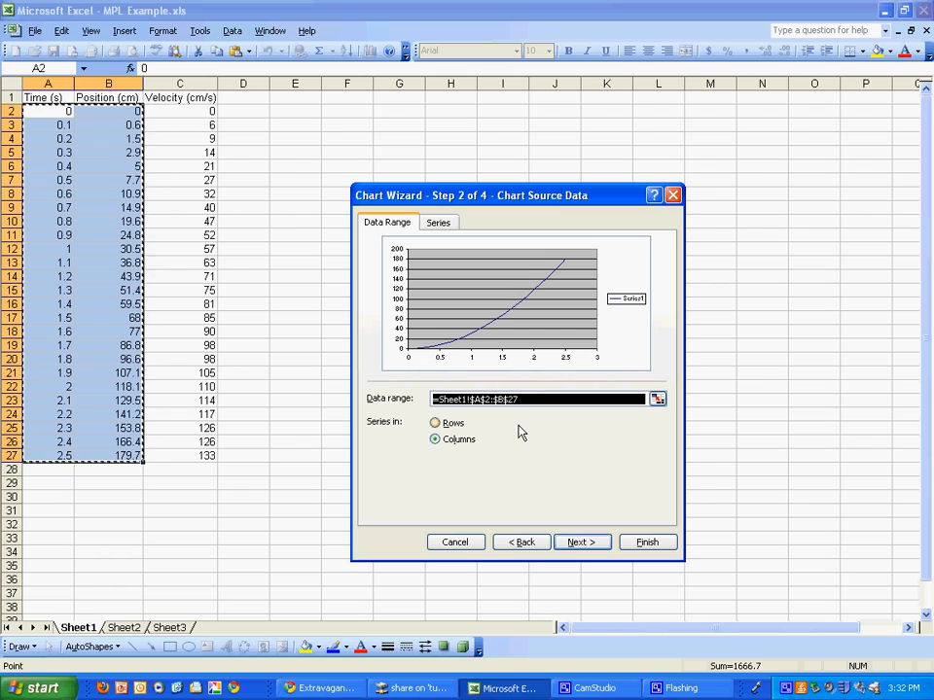
Title the chart "Position V Time" and label the X axis "Time (s)" and the Y axis "Position (cm)"
click(581, 543)
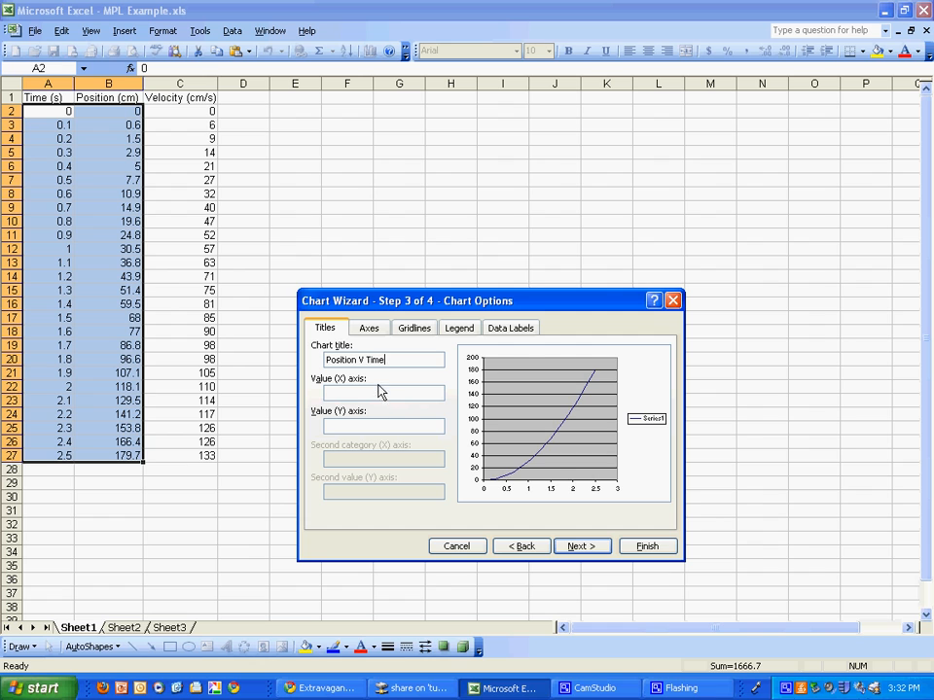
click(386, 391)
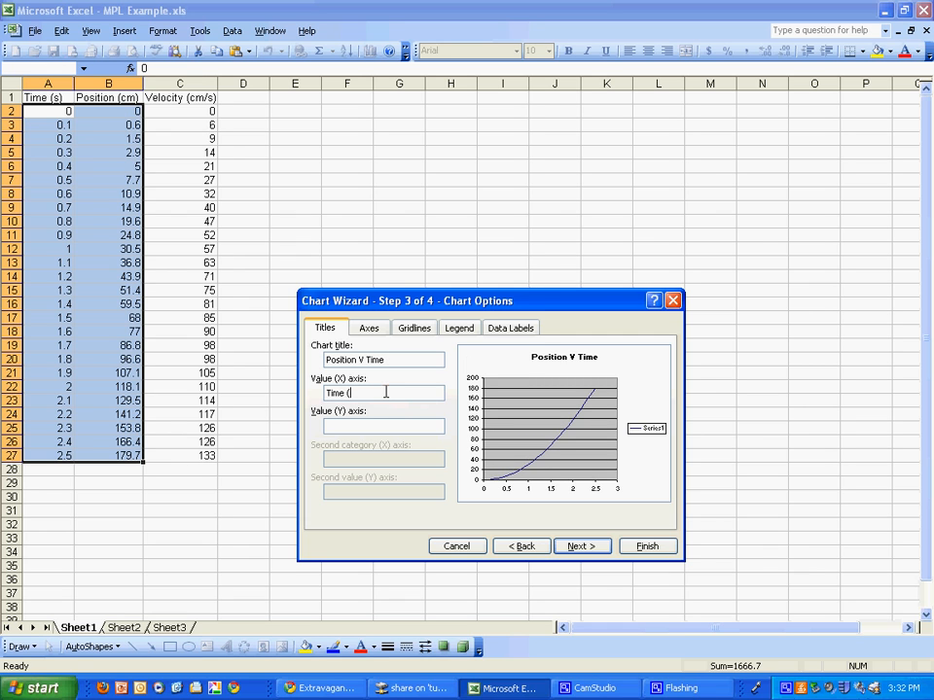
text(Time (s))
key(Tab)
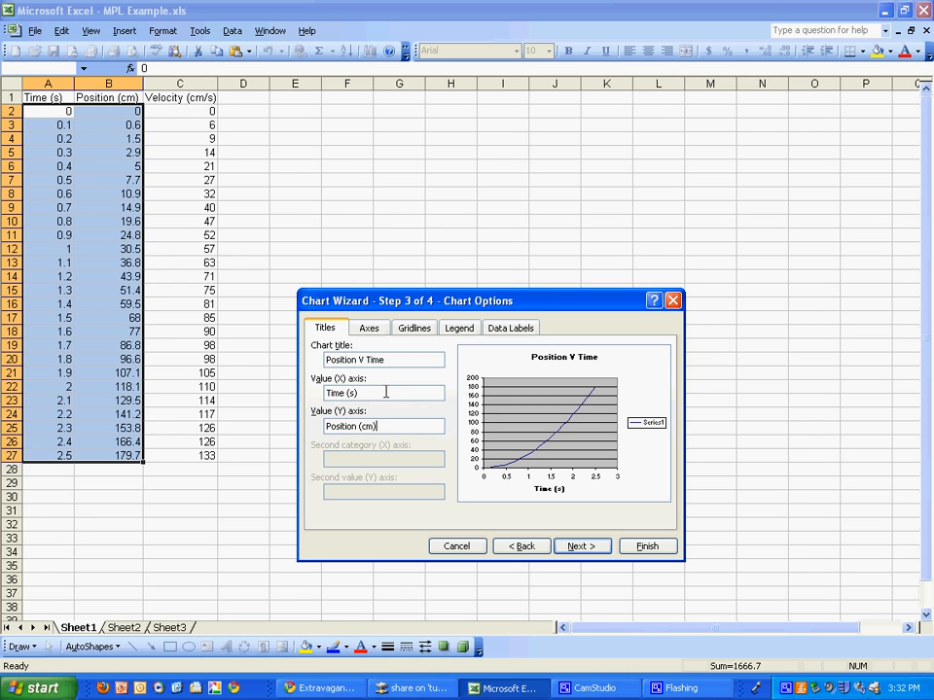
click(579, 545)
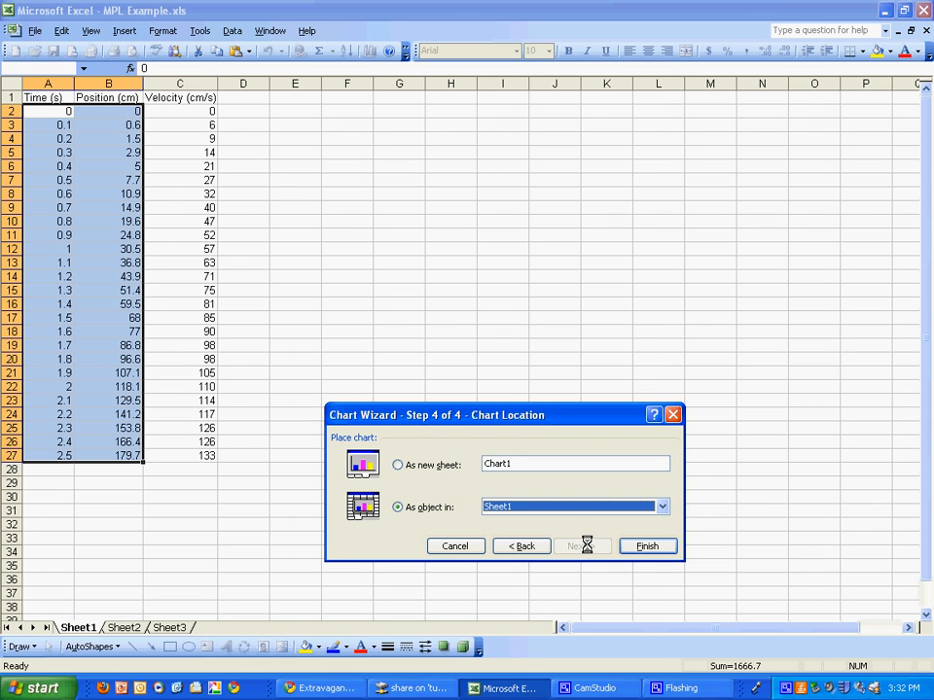
Place the chart on a new sheet named "Position V Time" and finish creating it
click(424, 469)
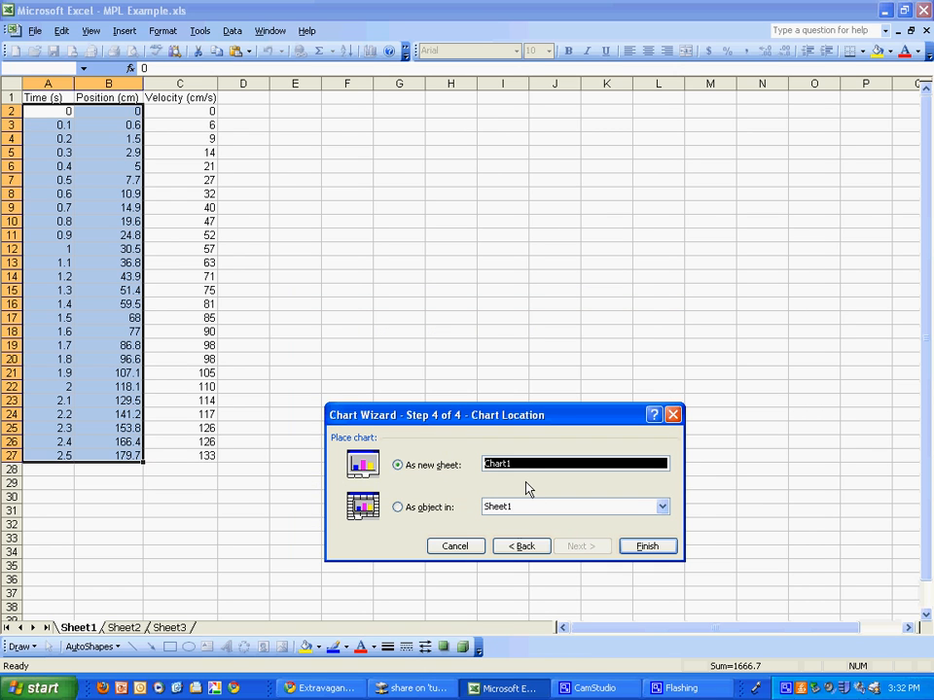
text(Positi)
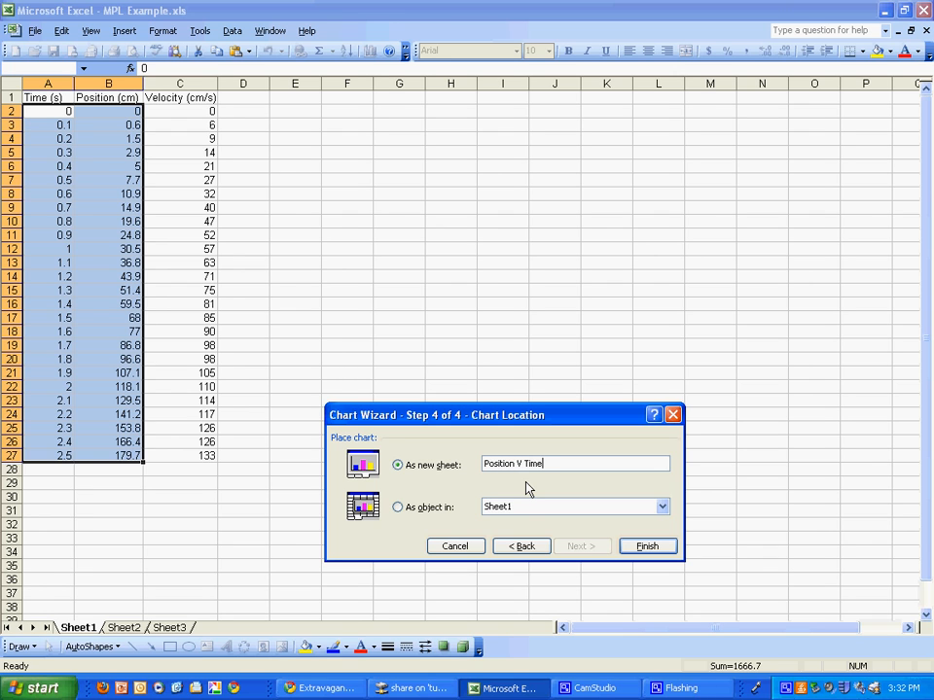
text(on V Time)
click(650, 548)
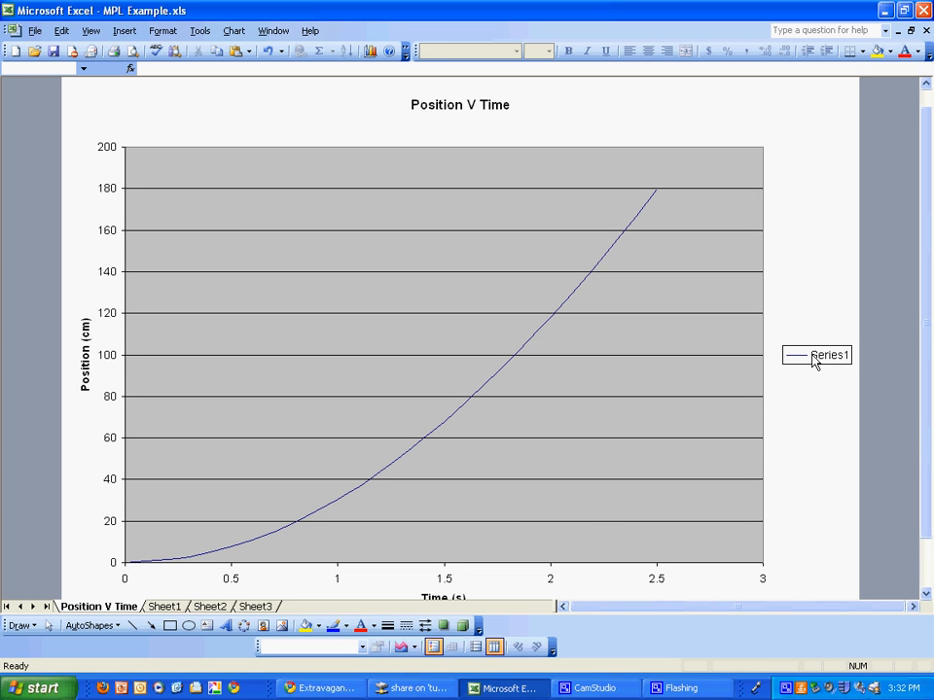
Delete the chart's legend and add major gridlines for the X axis
click(817, 356)
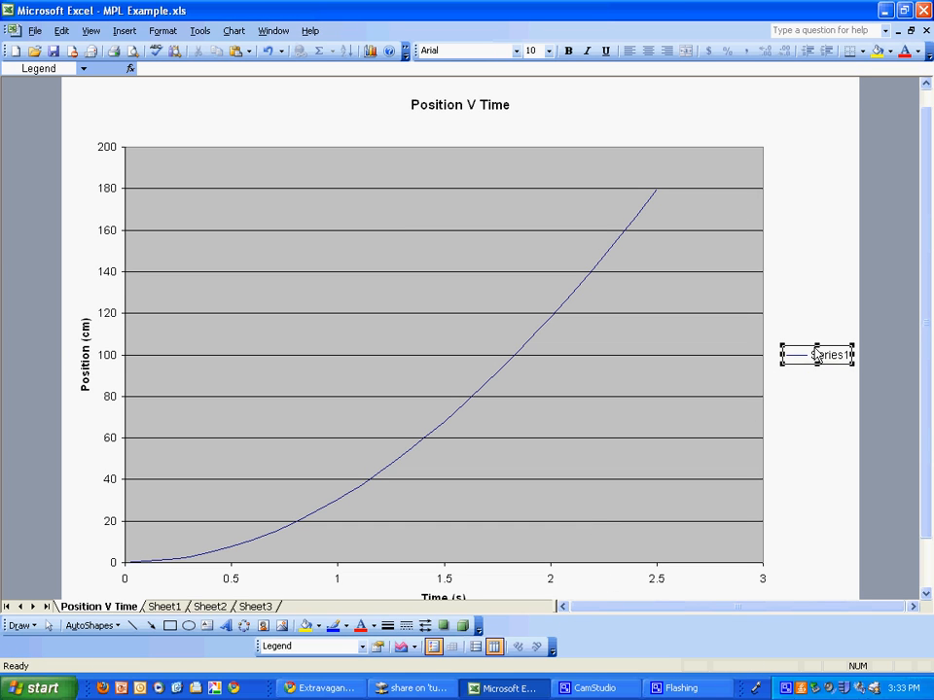
key(Delete)
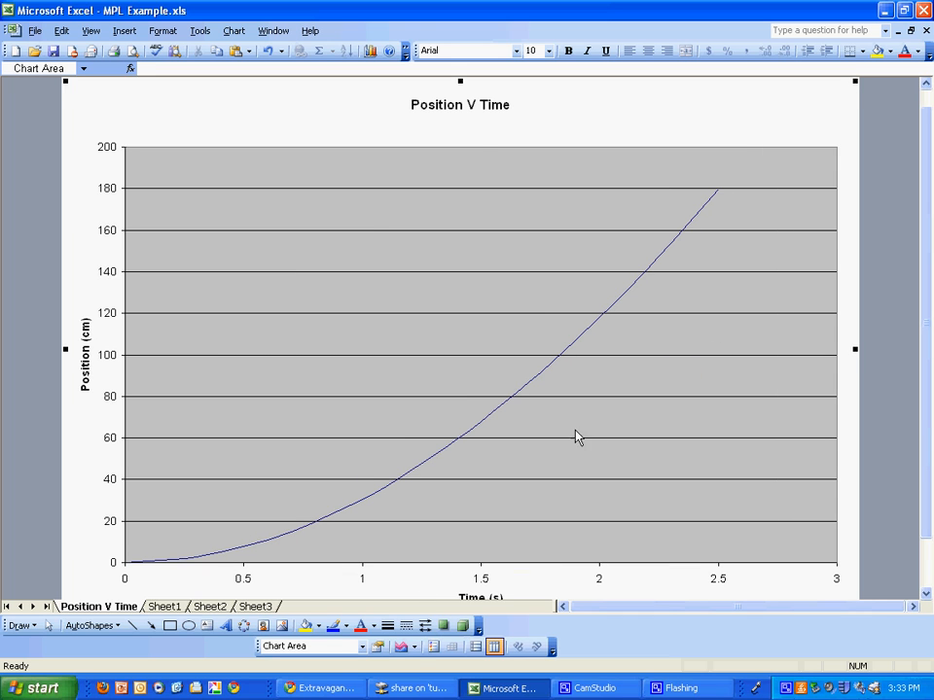
right_click(603, 428)
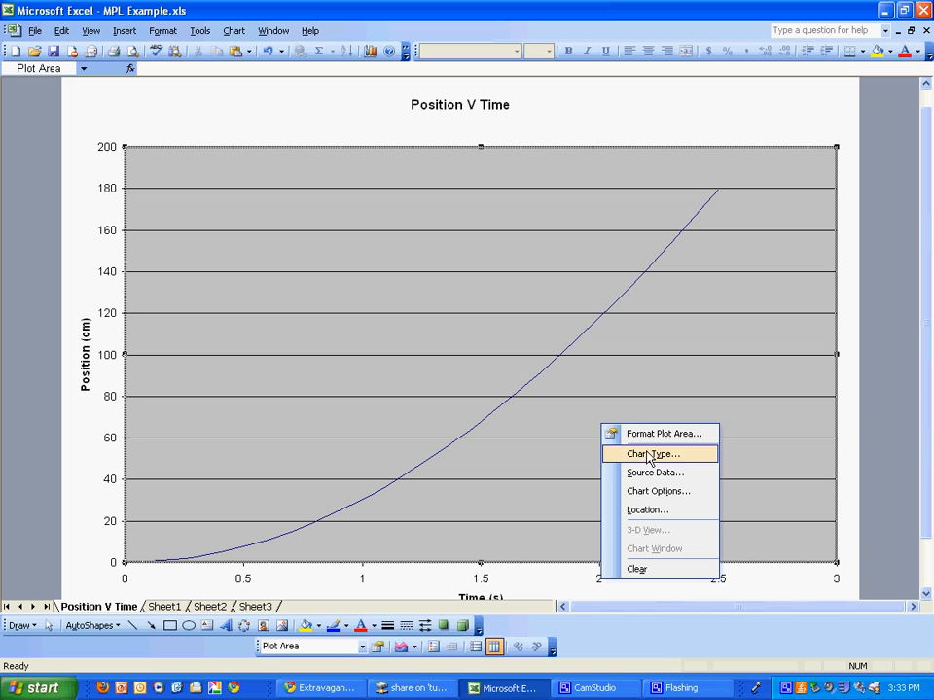
click(650, 492)
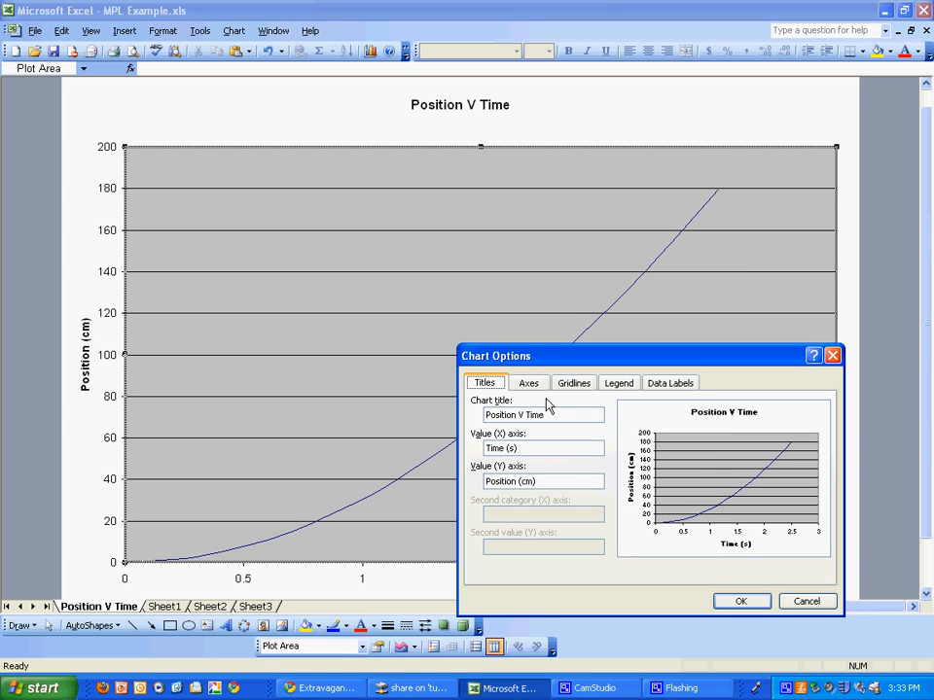
click(575, 385)
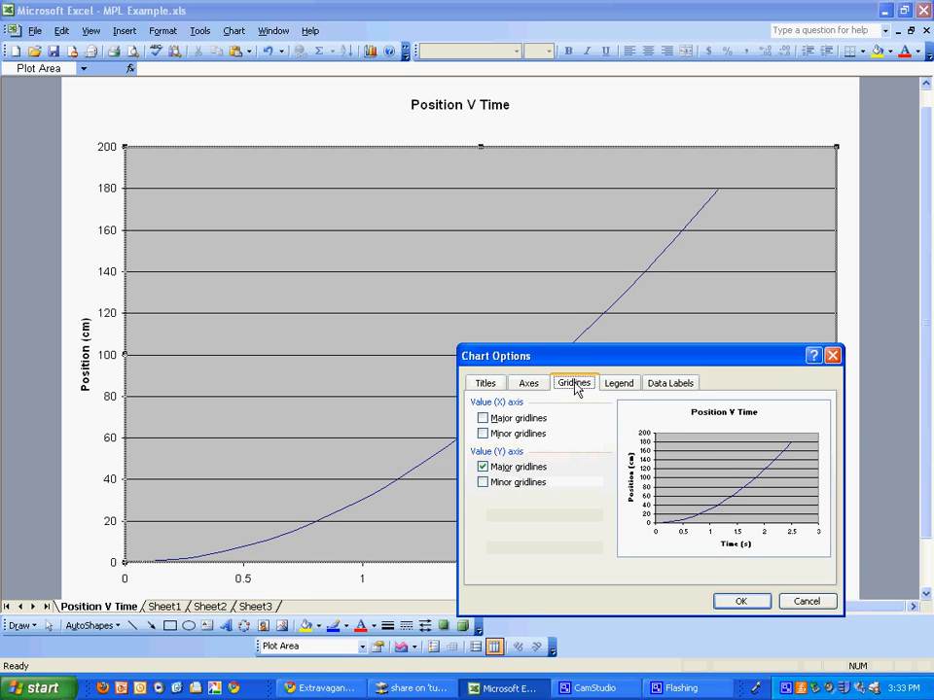
click(484, 419)
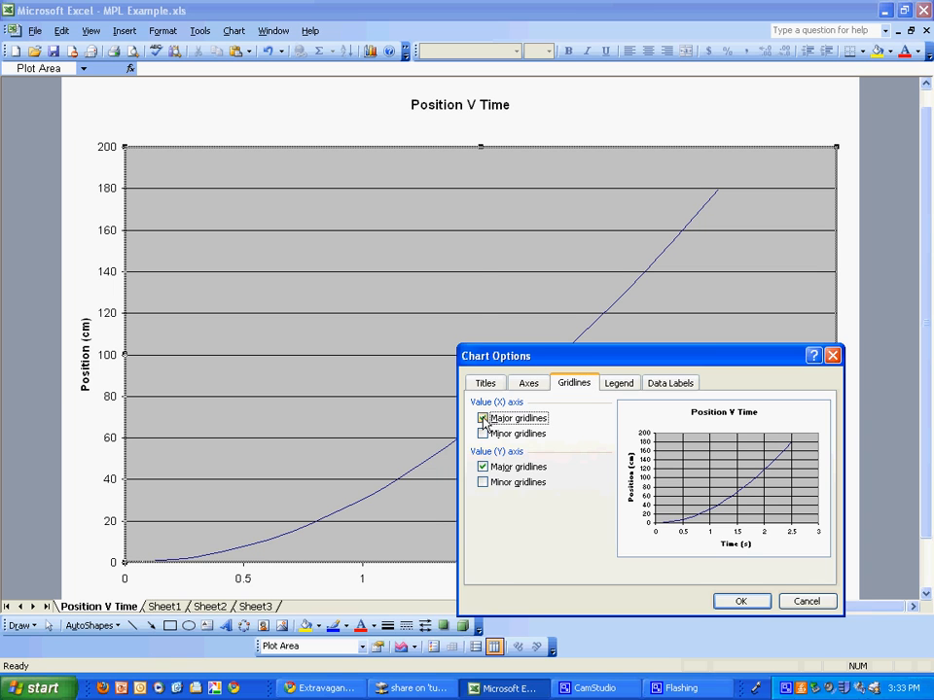
click(761, 602)
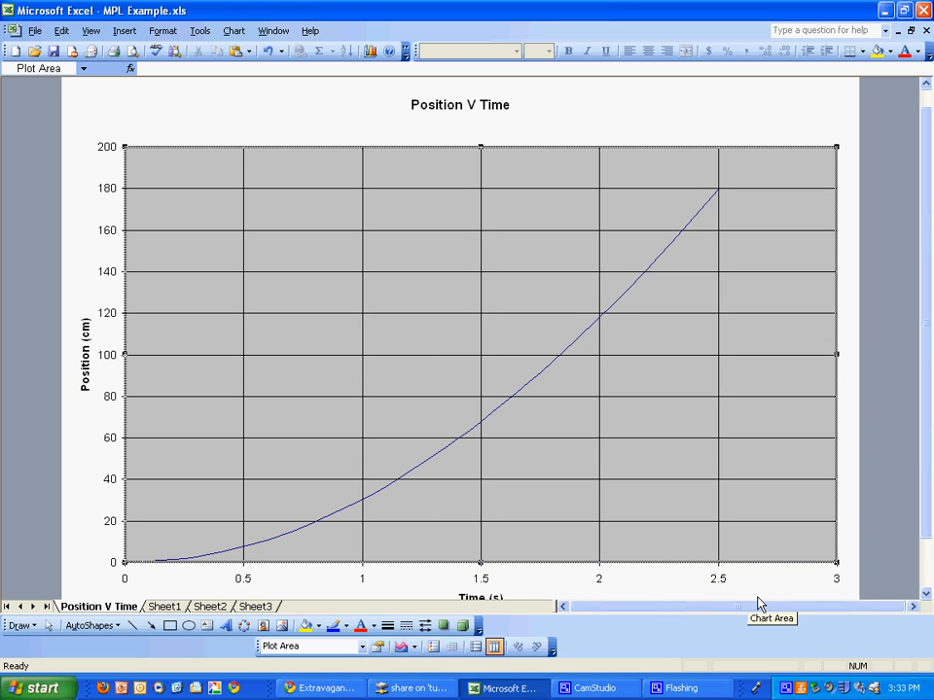
Change the fill colour of the chart's plot area to white
mouse_move(364, 507)
right_click(671, 338)
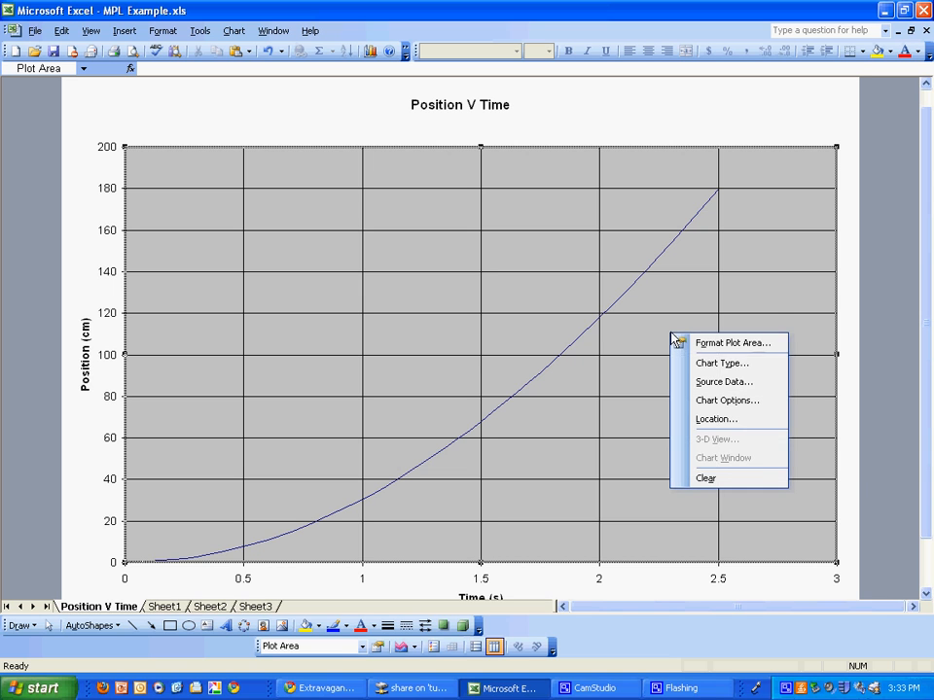
click(679, 342)
click(796, 338)
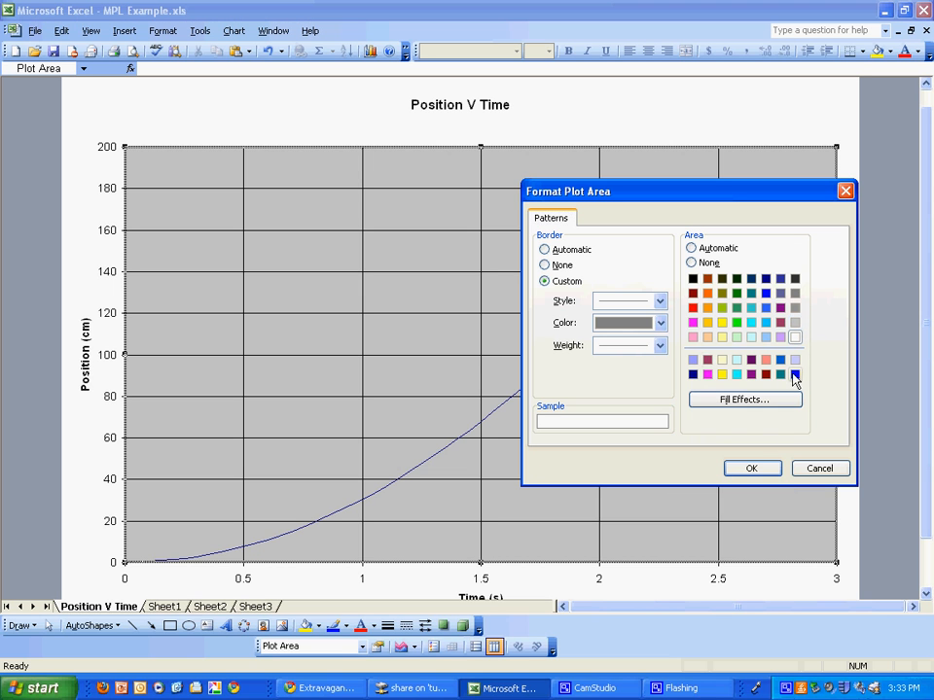
click(747, 471)
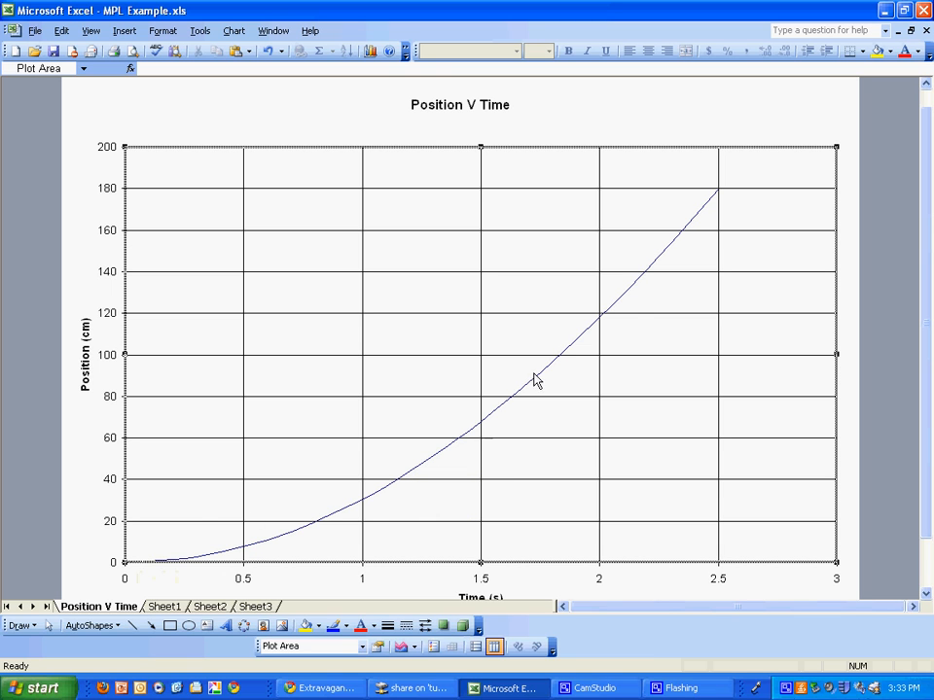
Add a second-order polynomial trendline to the position series and display its equation on the chart
right_click(424, 467)
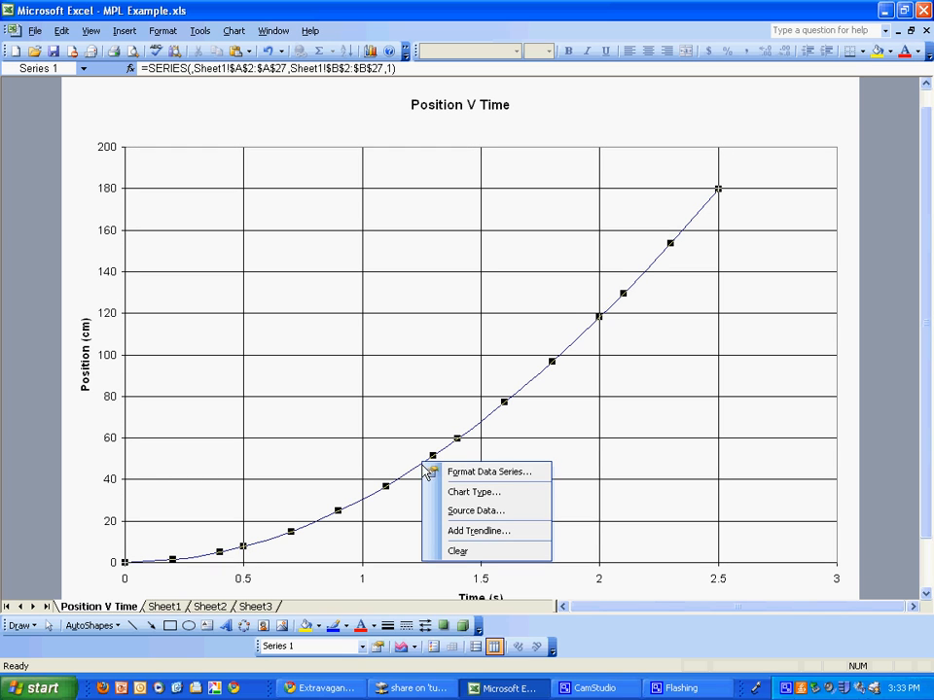
right_click(402, 467)
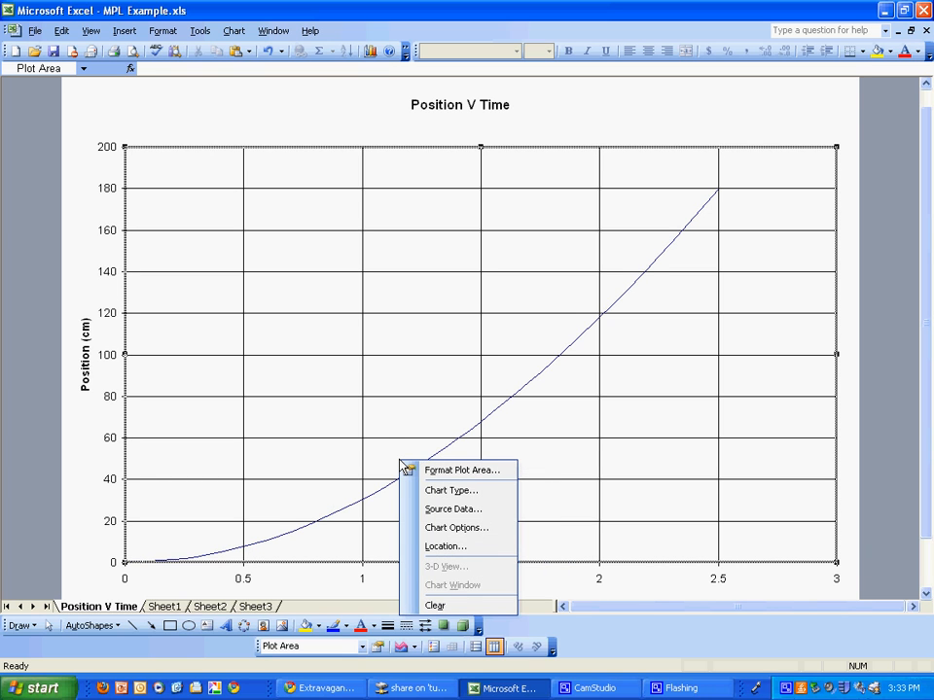
right_click(439, 455)
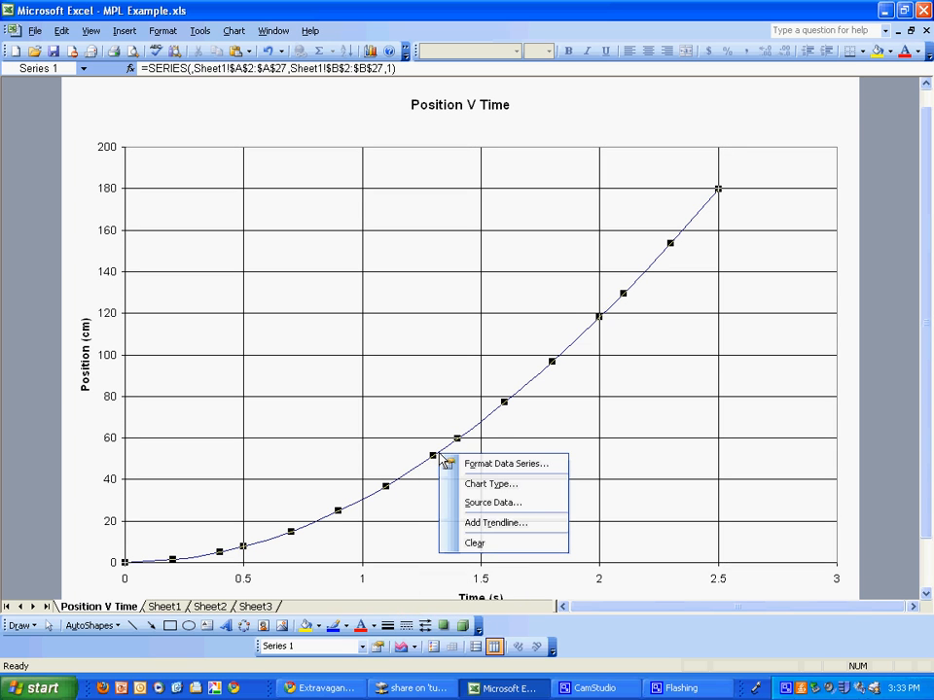
click(476, 525)
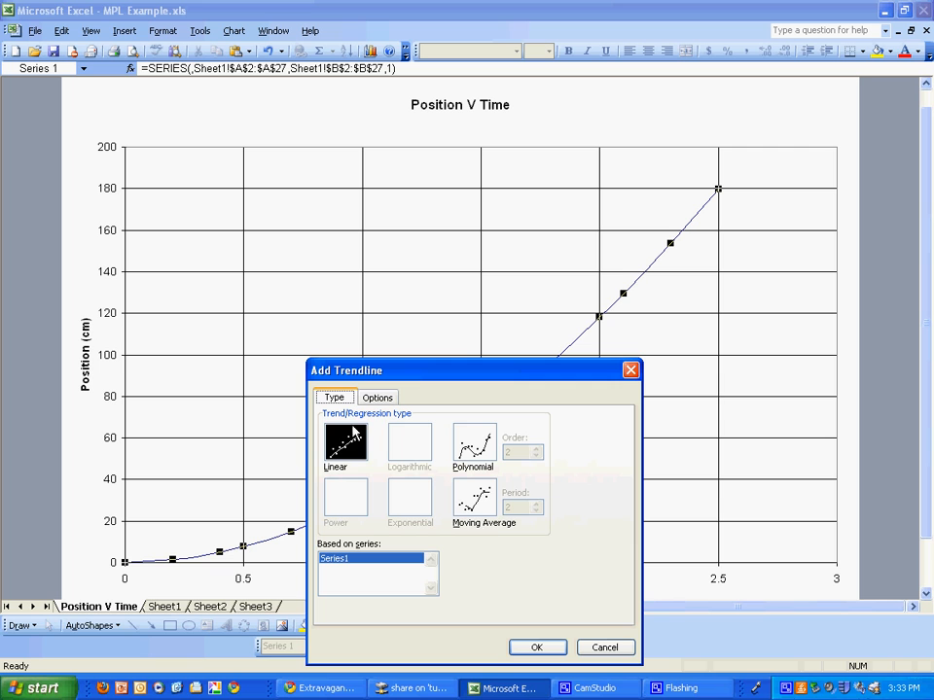
click(467, 445)
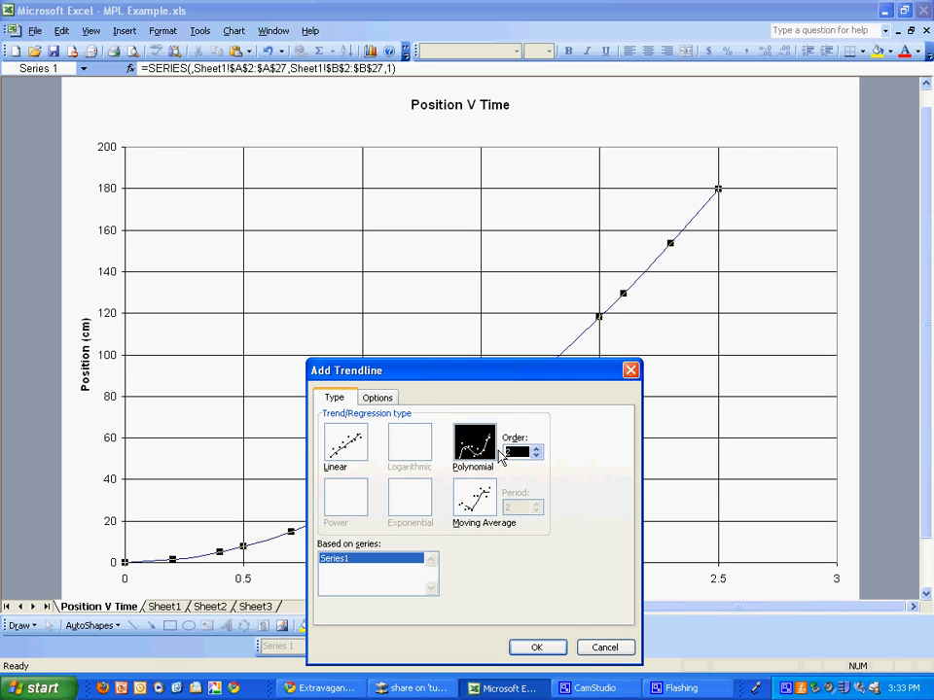
click(379, 398)
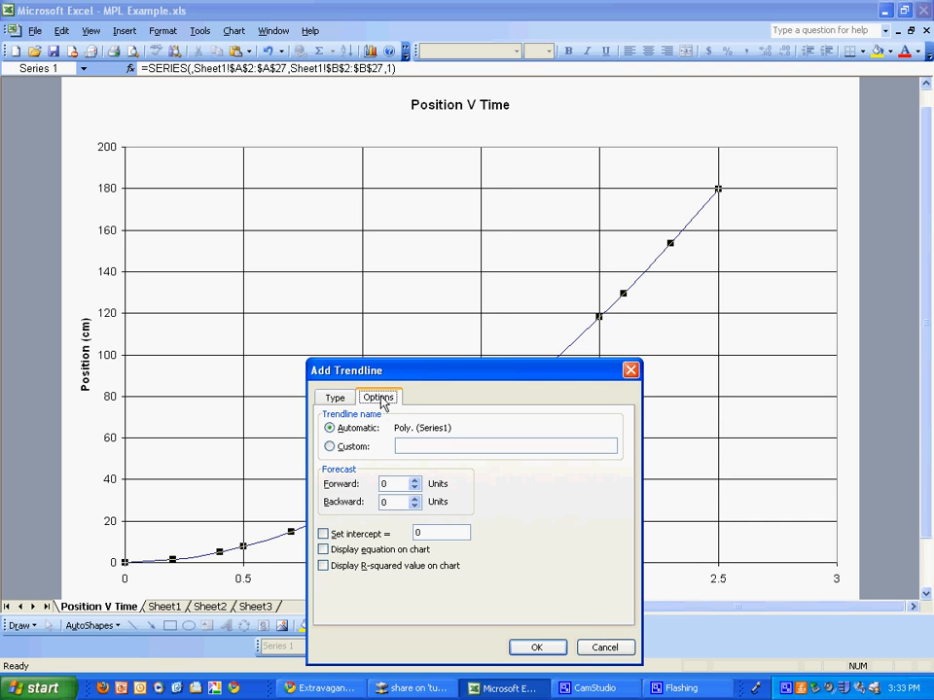
click(360, 551)
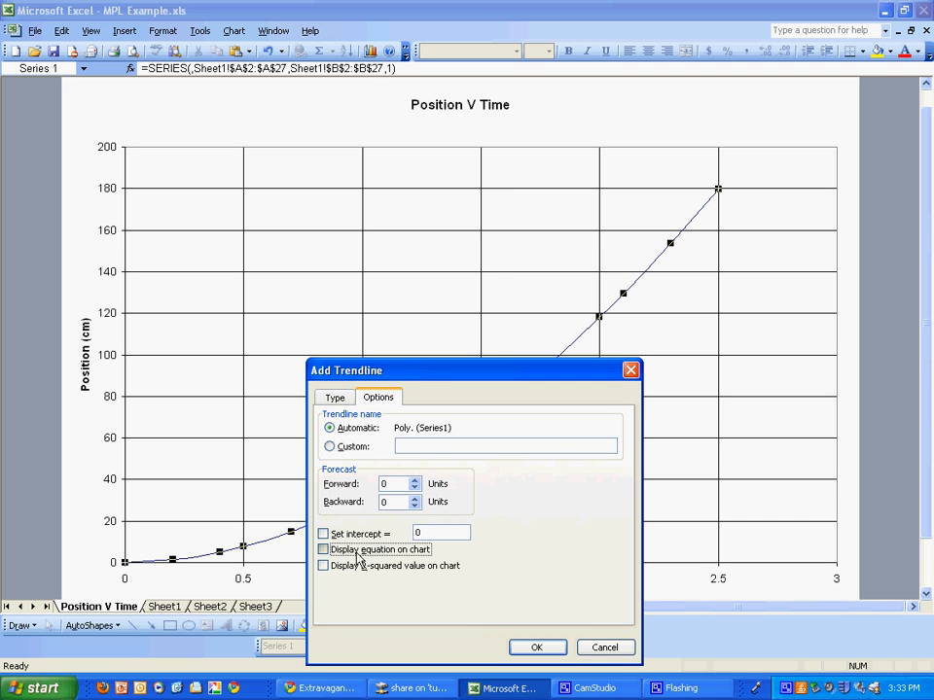
click(551, 648)
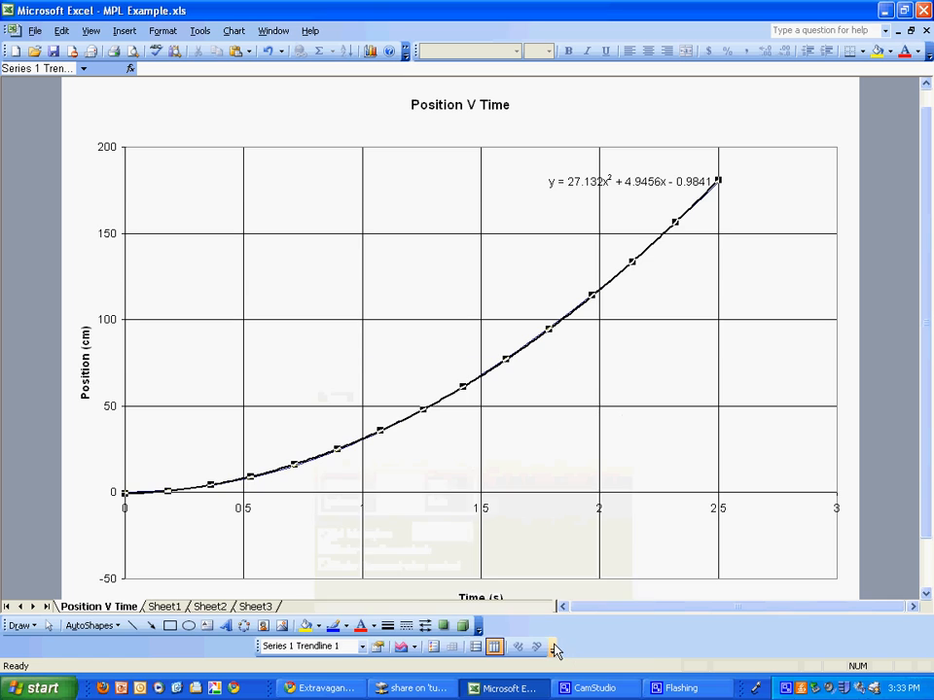
Move the trendline equation off the curve to the blank space just above the plot area, beneath the chart title
click(632, 194)
click(638, 177)
drag(638, 177, 594, 123)
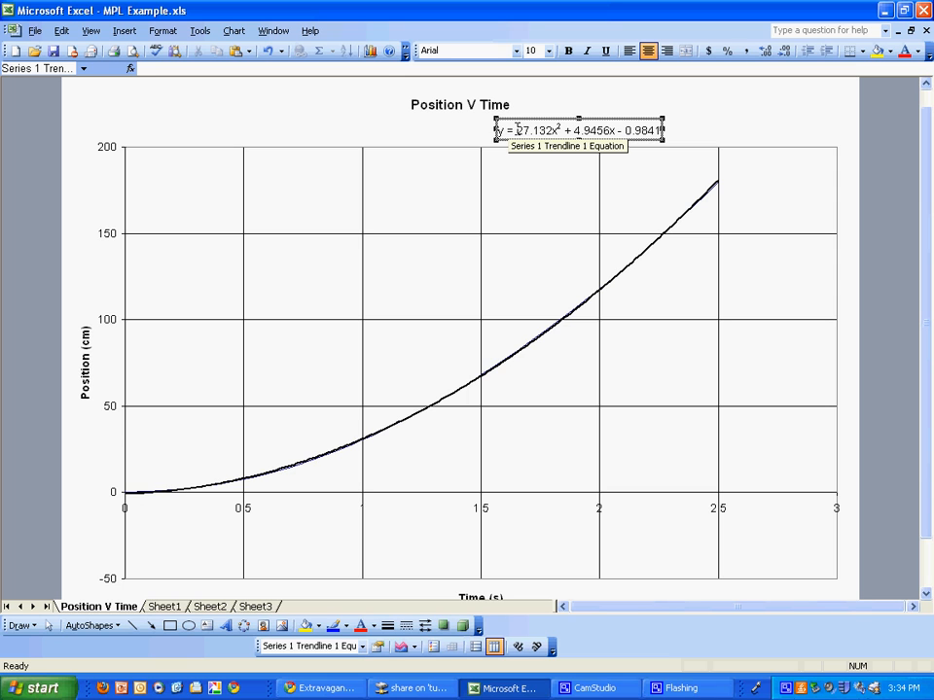
Add a second line reading "(a = 54.264 cm/s/s)" below the trendline equation in its label
drag(517, 130, 552, 129)
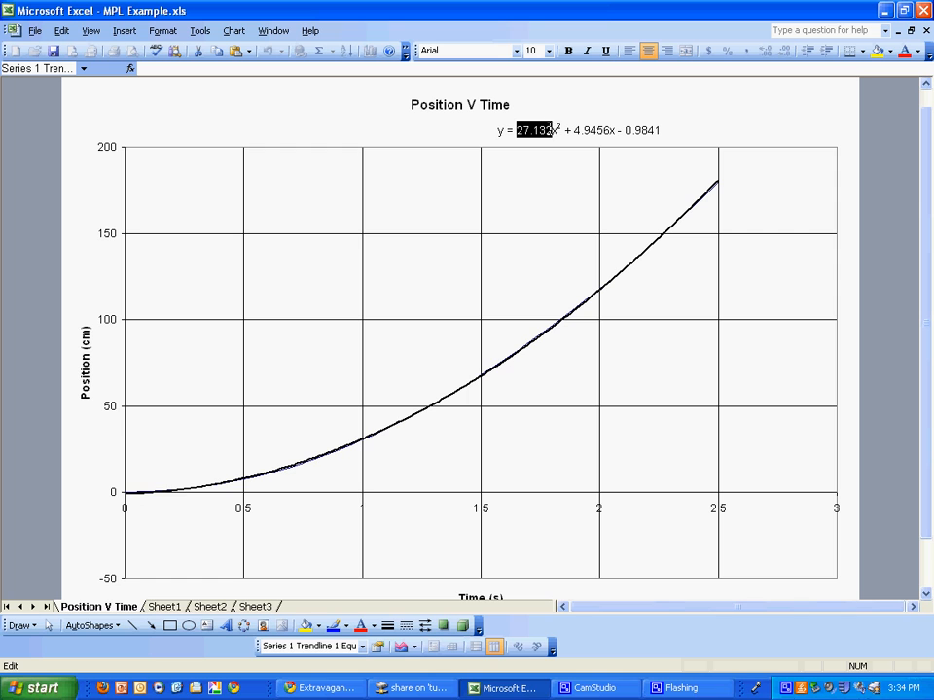
click(660, 129)
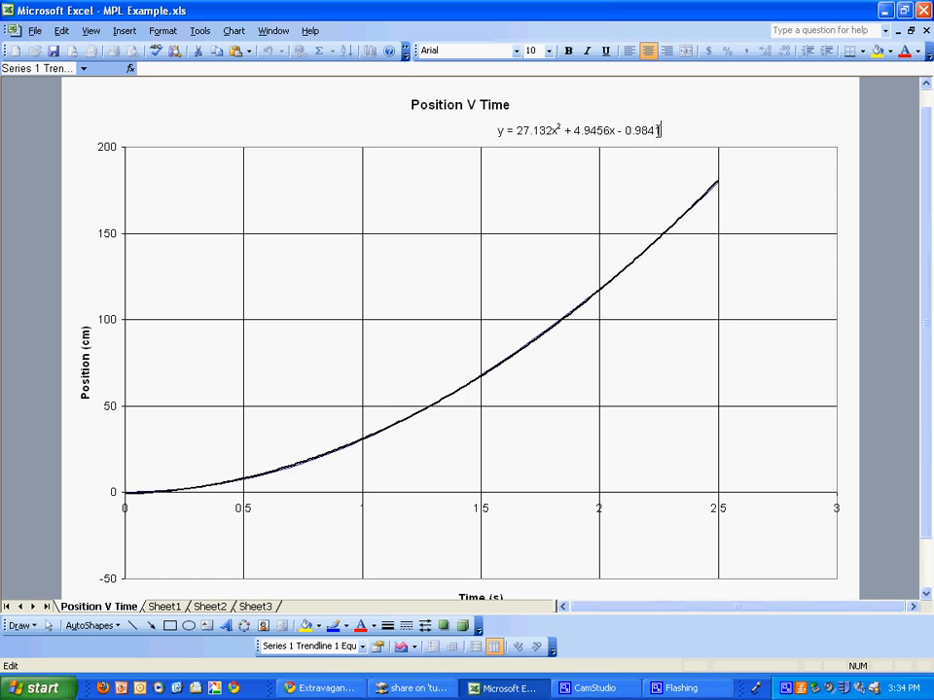
key(Return)
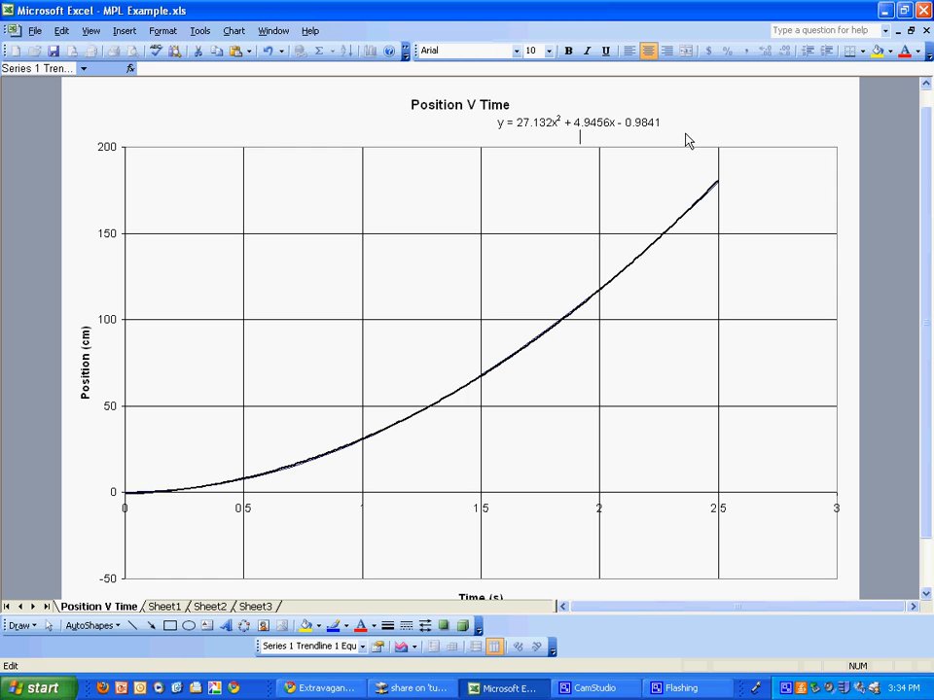
text(a)
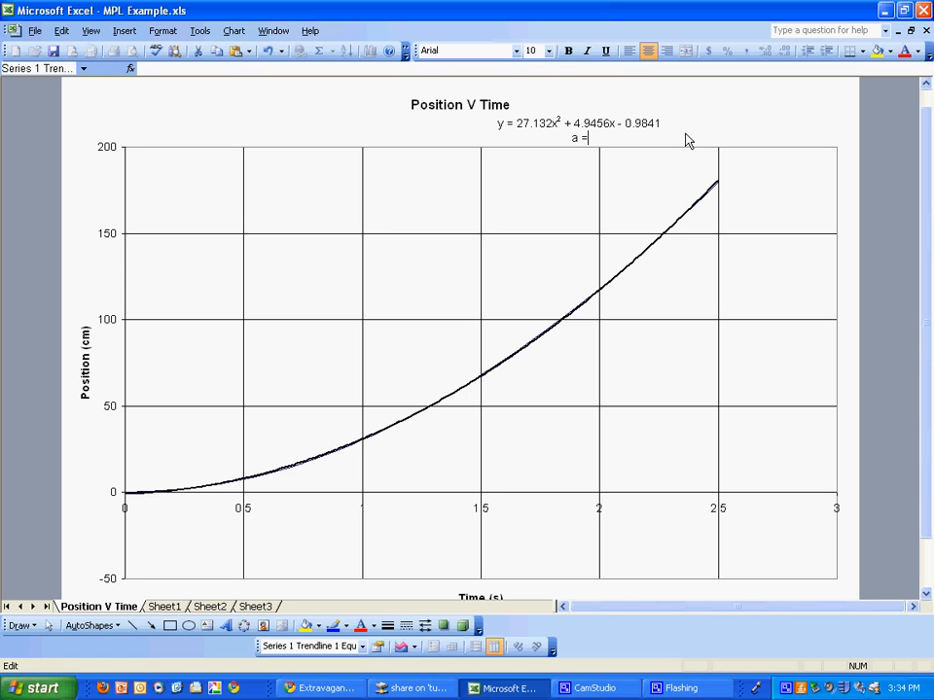
text( = 54)
key(BackSpace)
text(.264 cm/s/s)
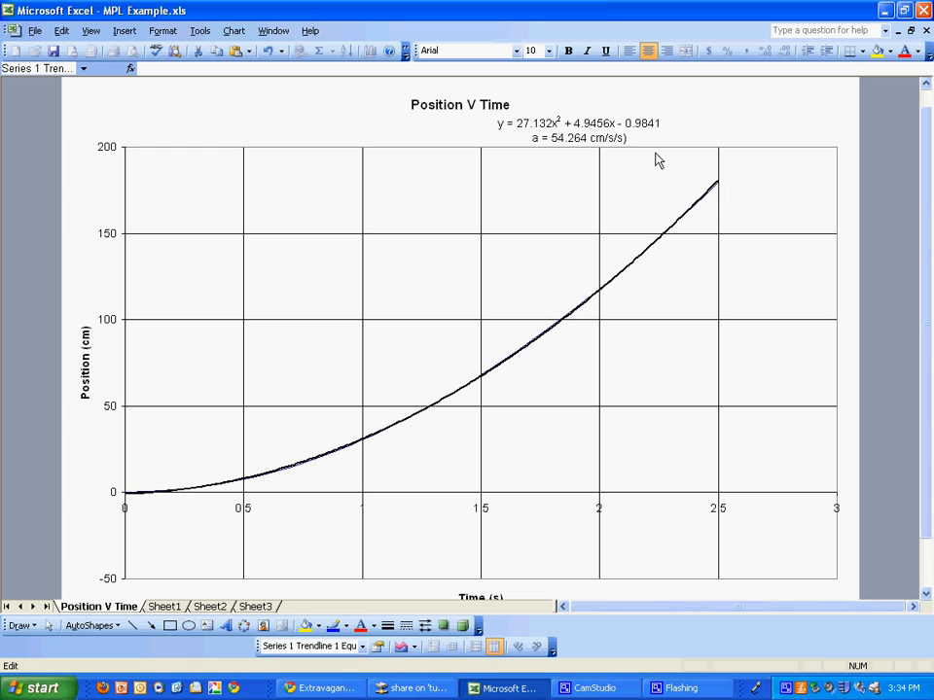
click(532, 138)
text(()
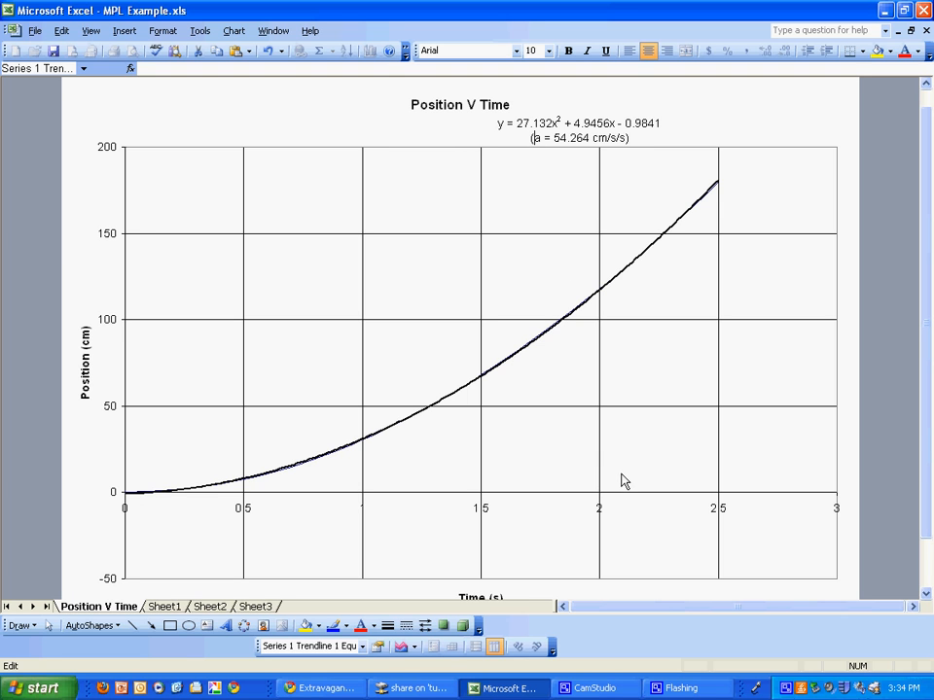
Rename the Sheet1 worksheet as "Data"
right_click(166, 608)
right_click(165, 626)
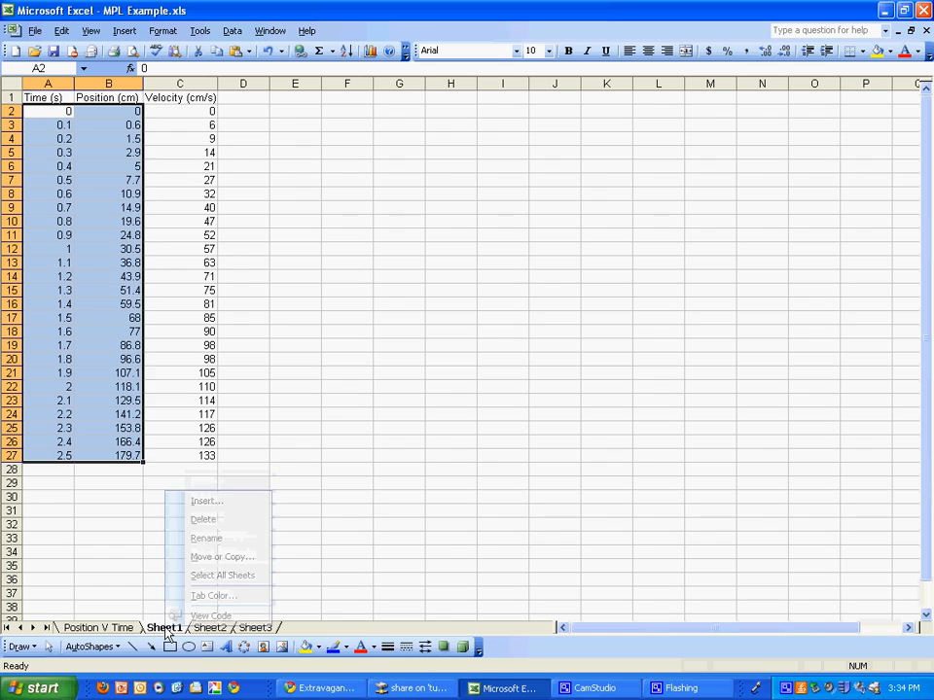
click(222, 542)
text(Data)
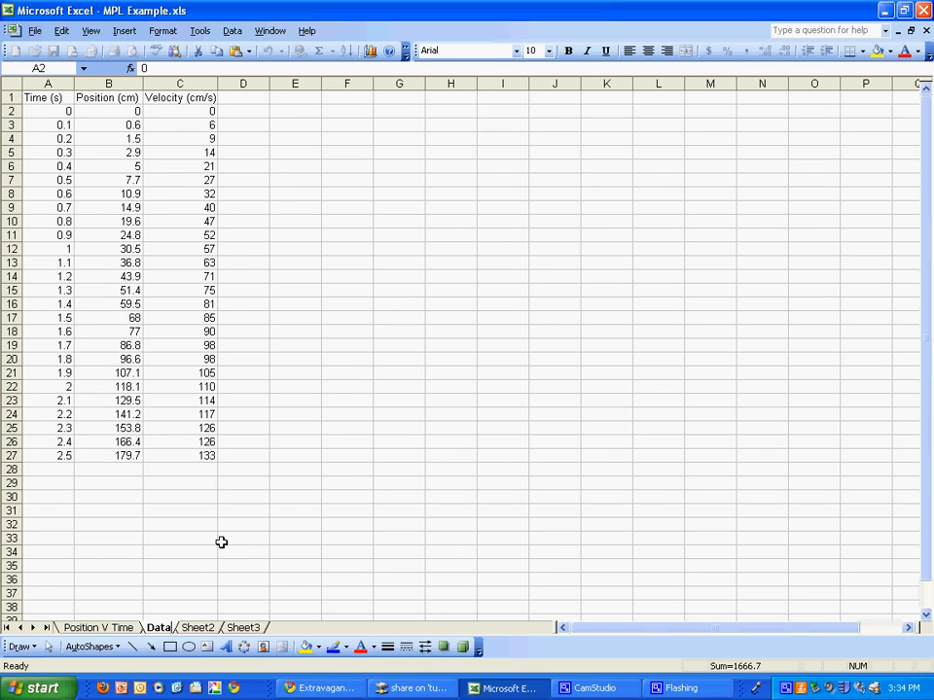
key(Return)
Delete the empty worksheets Sheet2 and Sheet3
right_click(199, 628)
click(248, 517)
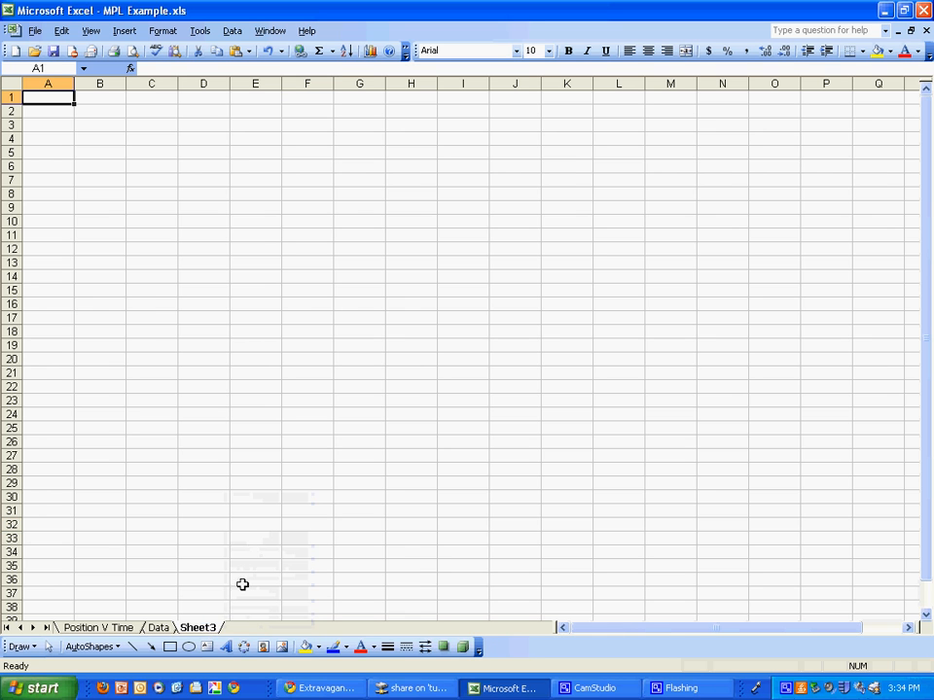
right_click(206, 630)
click(263, 525)
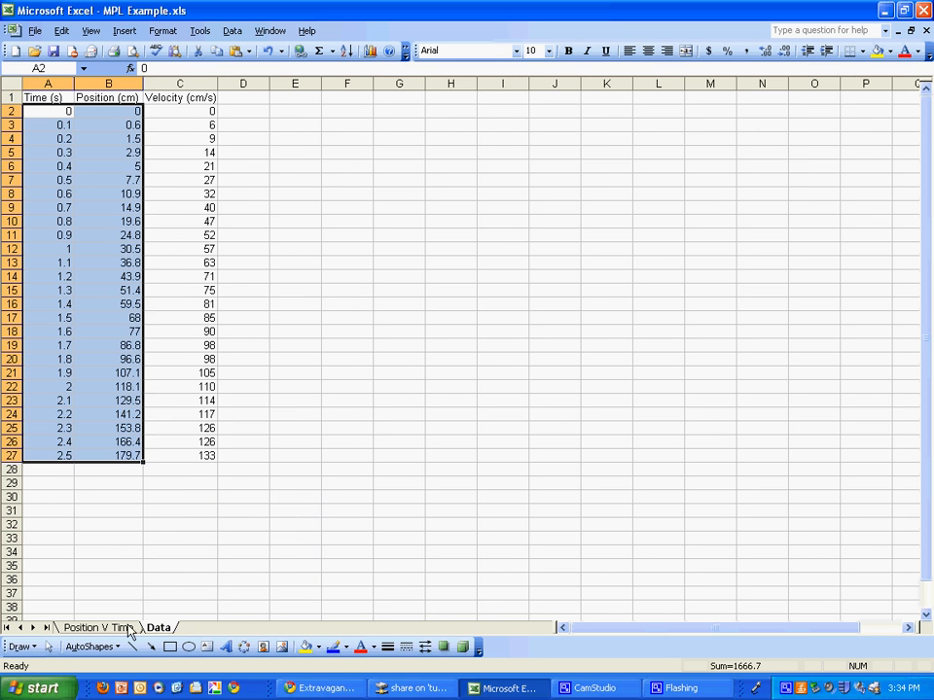
click(126, 626)
click(159, 625)
click(48, 112)
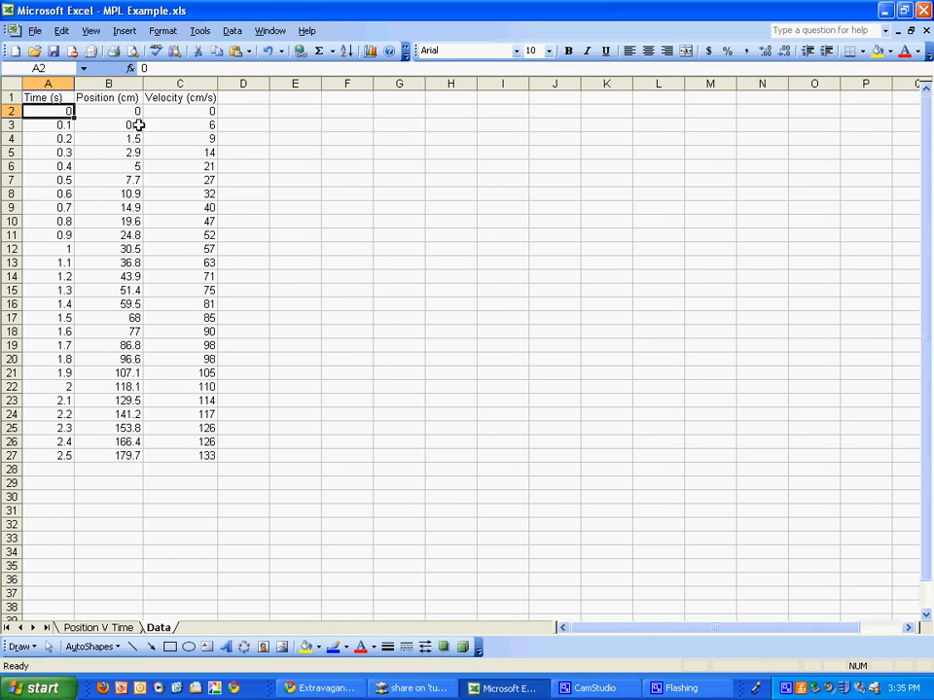
drag(44, 112, 31, 456)
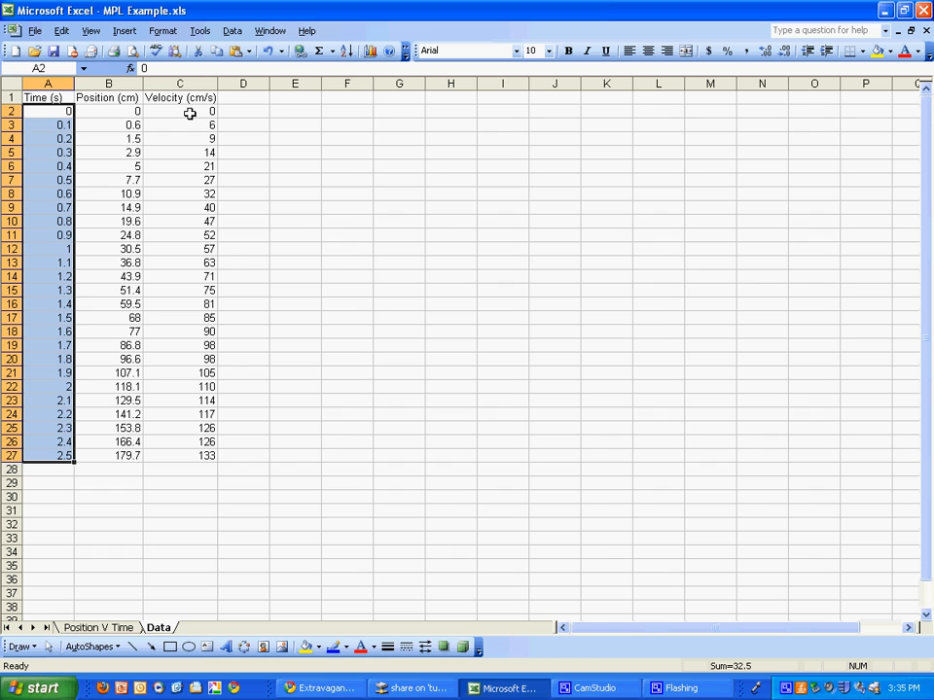
drag(190, 112, 186, 456)
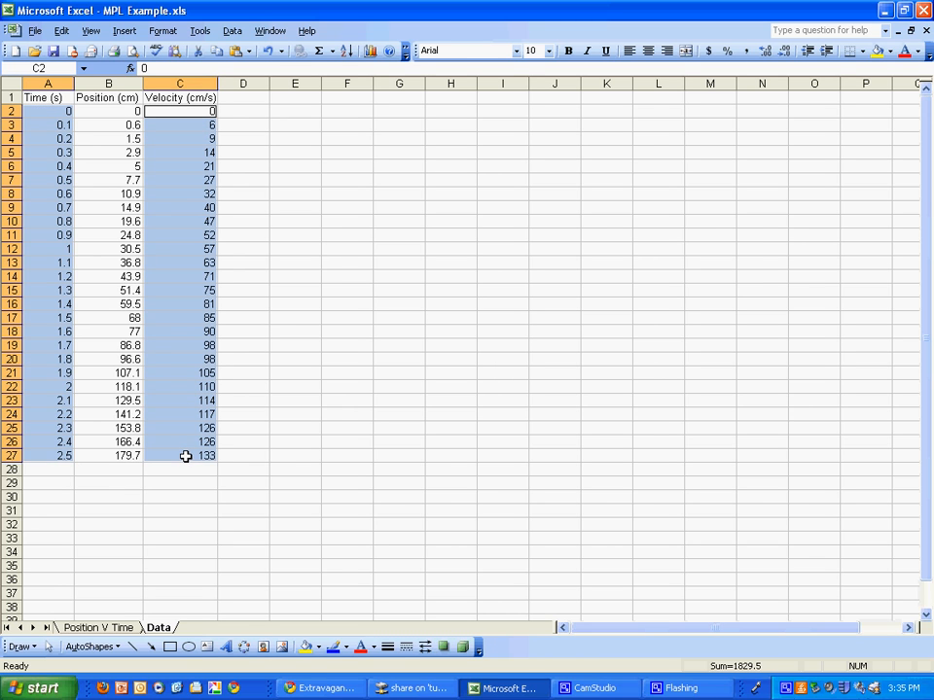
click(249, 168)
click(175, 164)
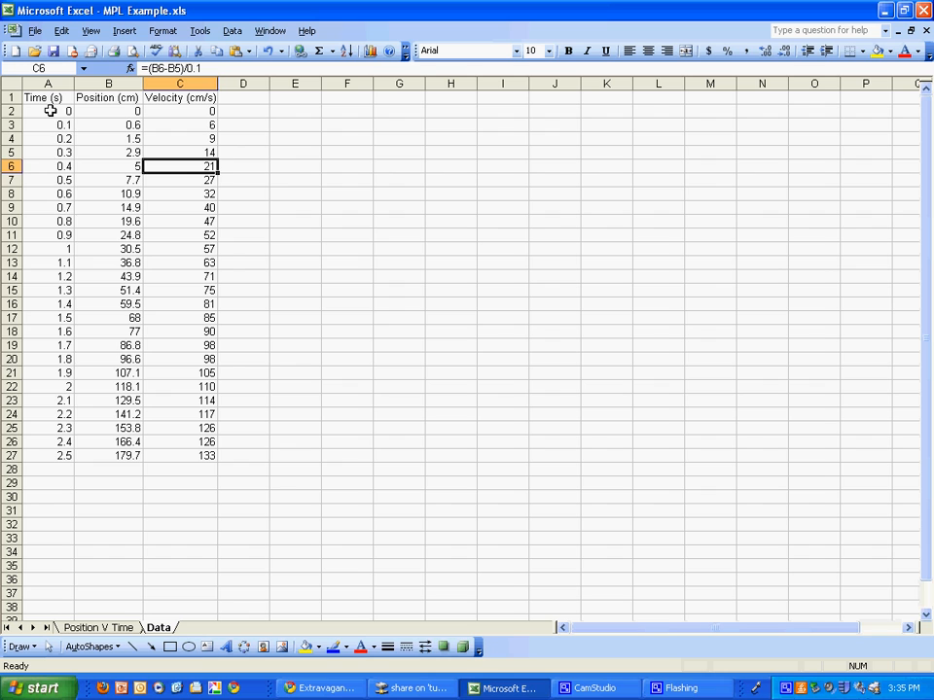
Start an XY (Scatter) chart with unconnected points from the time data in A2:A27 and the velocity data in C2:C27
drag(48, 111, 58, 442)
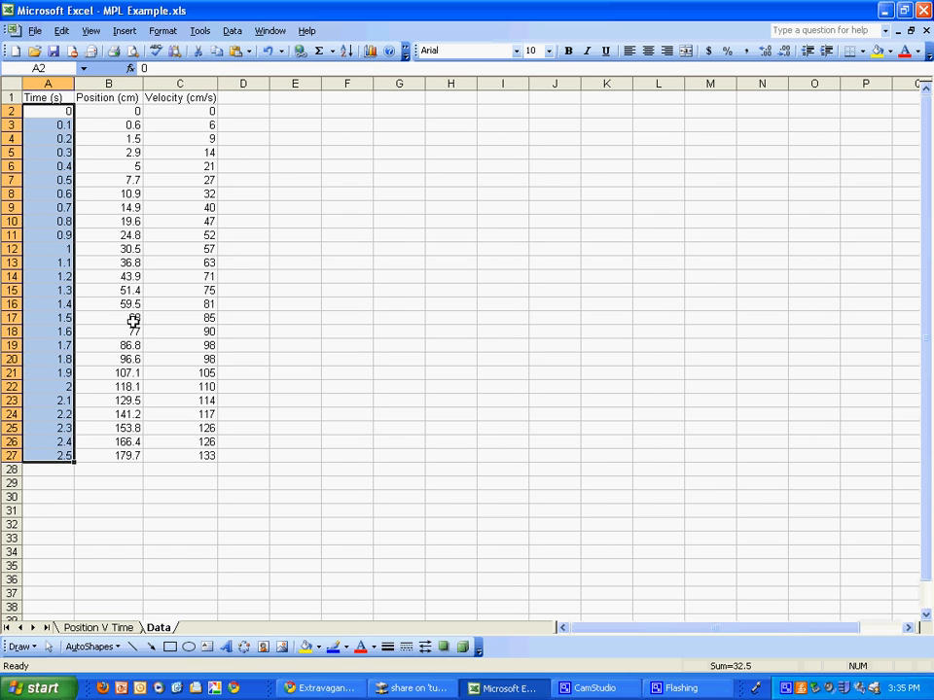
drag(175, 111, 197, 457)
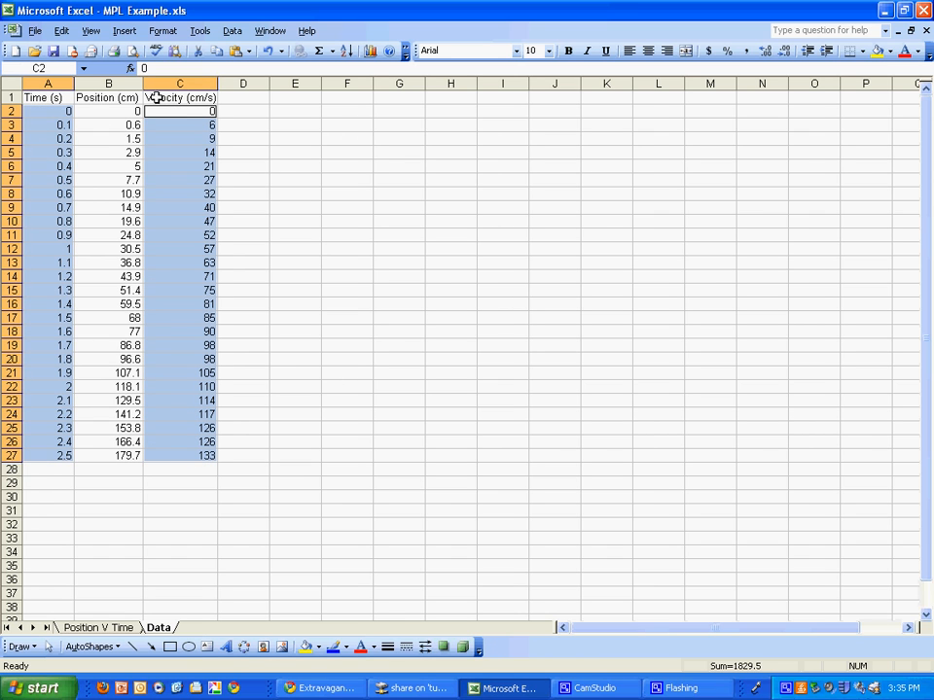
click(371, 51)
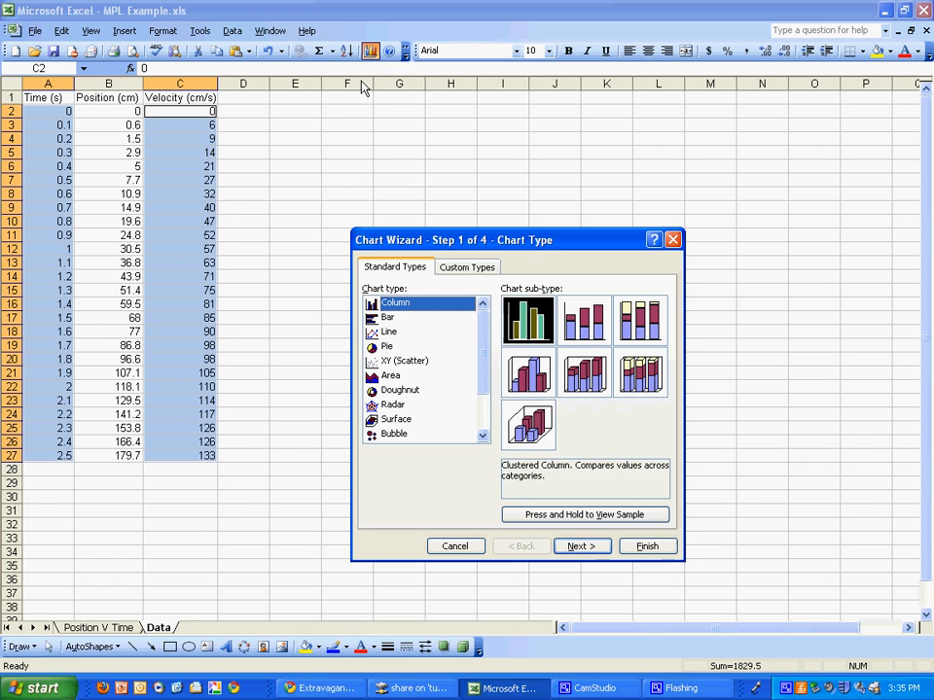
click(392, 361)
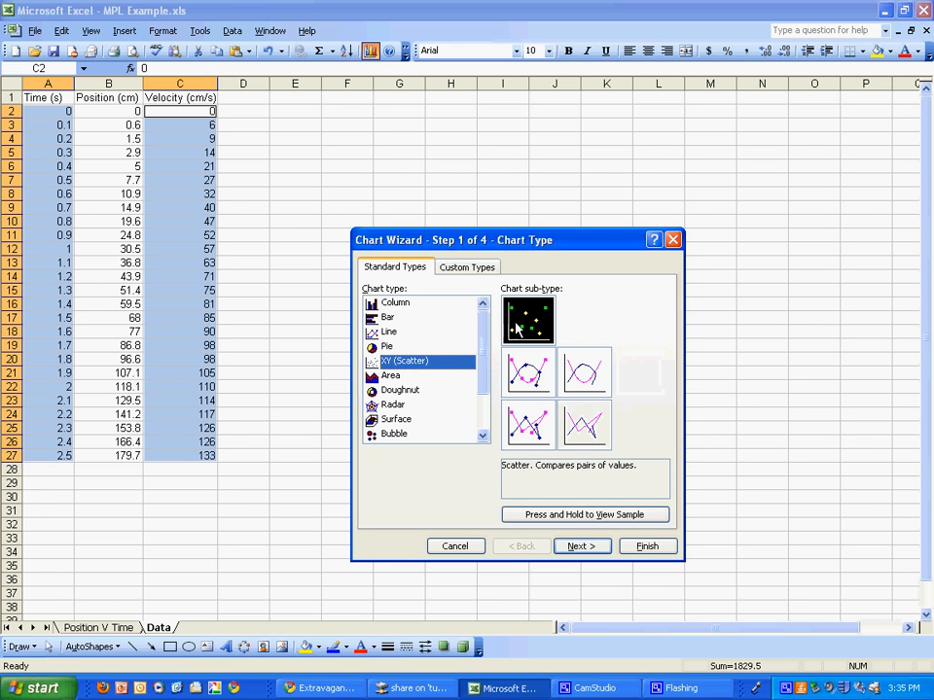
click(580, 546)
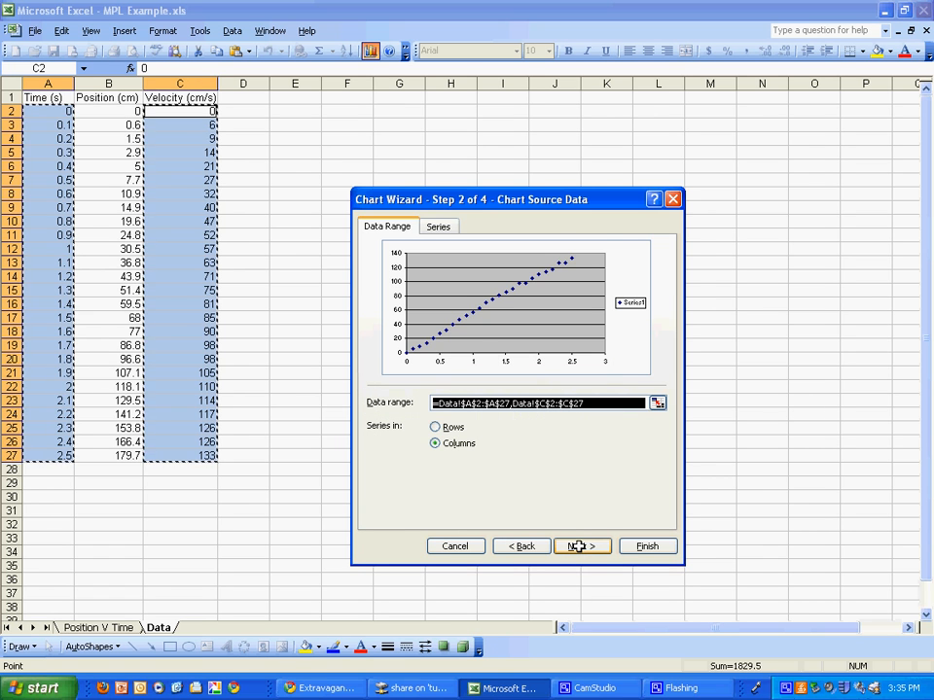
click(578, 547)
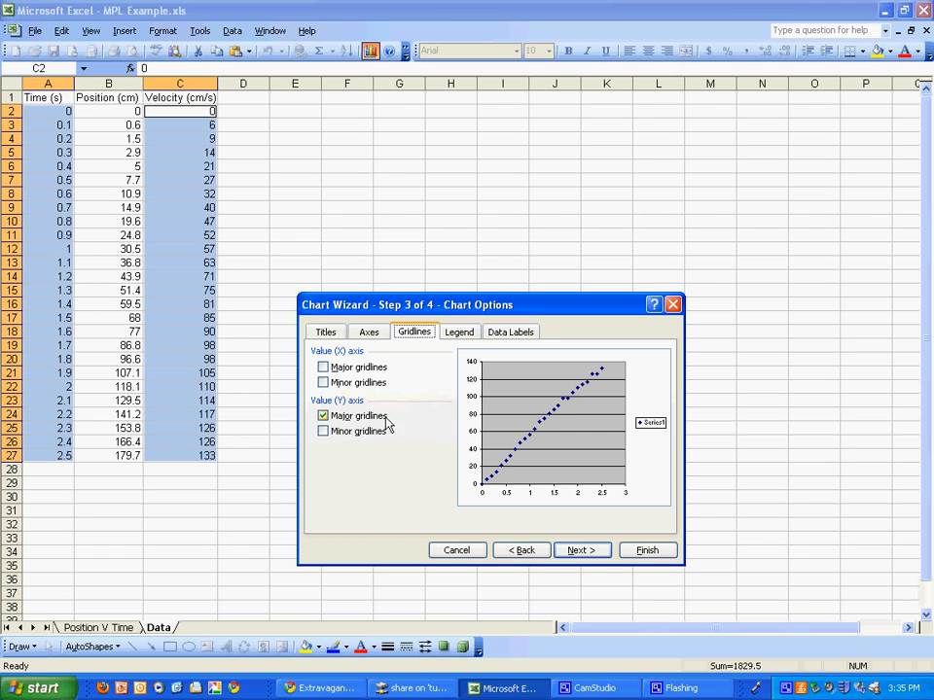
Title the chart "Velocity V Time" and label the X axis "Time (s)" and the Y axis "Velocity (cm/s)"
click(327, 332)
click(350, 363)
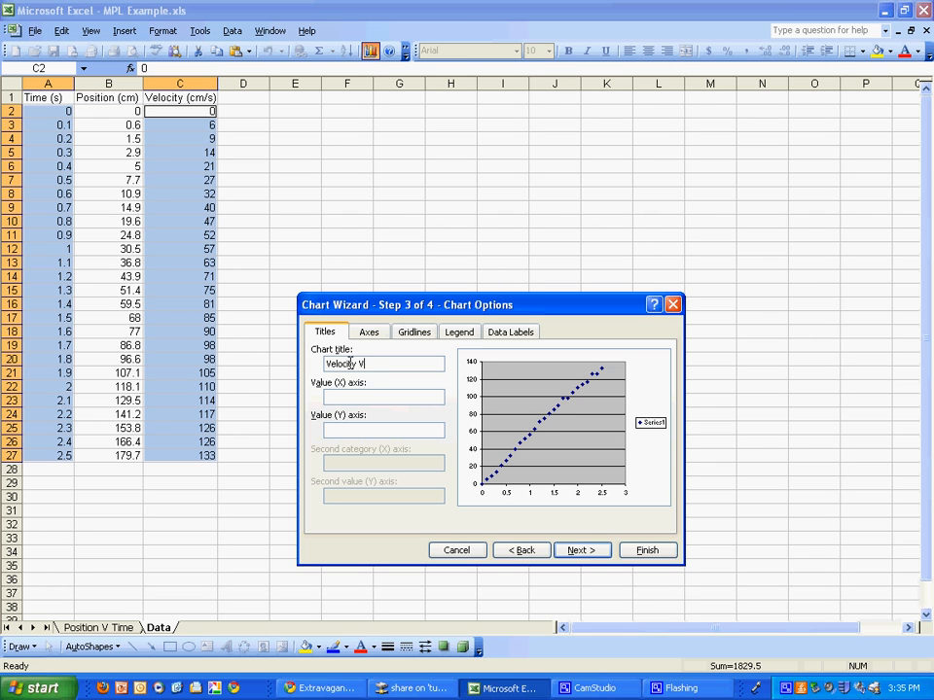
key(Tab)
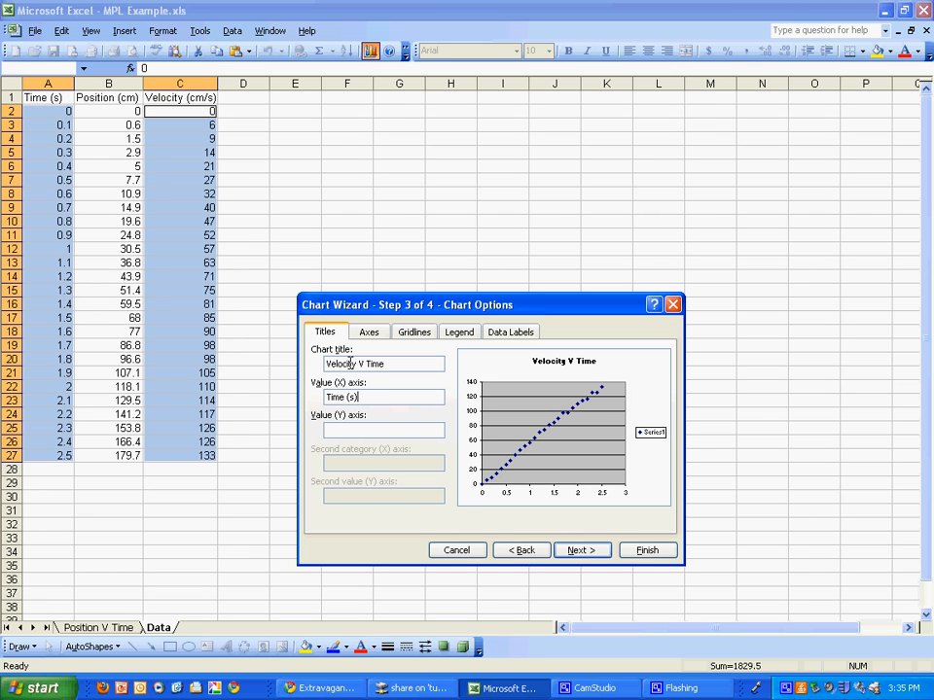
key(Tab)
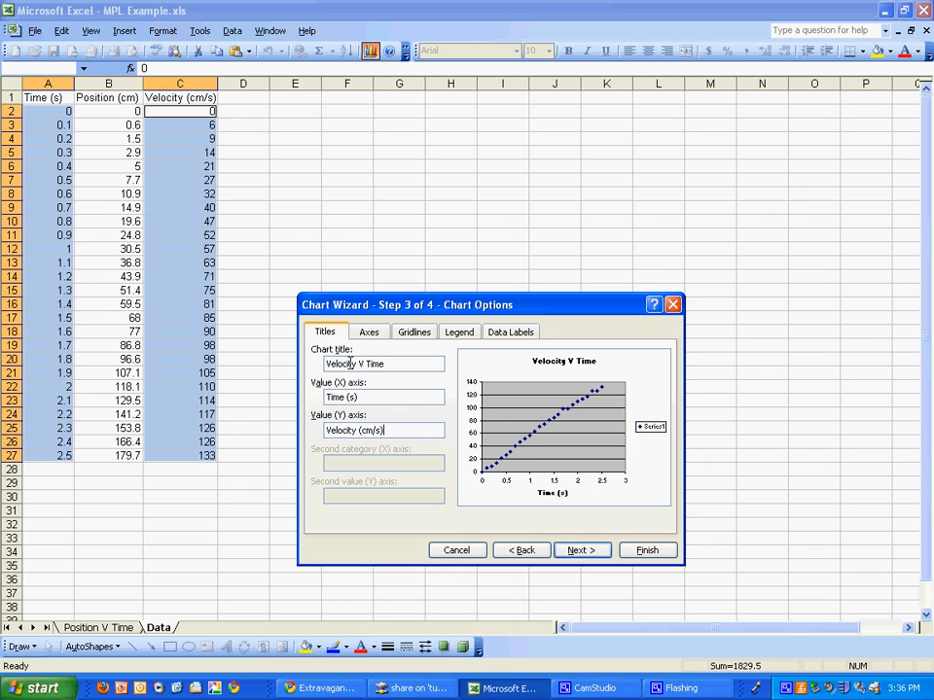
Place the Velocity V Time chart as an object in the Data sheet and delete its legend
click(597, 552)
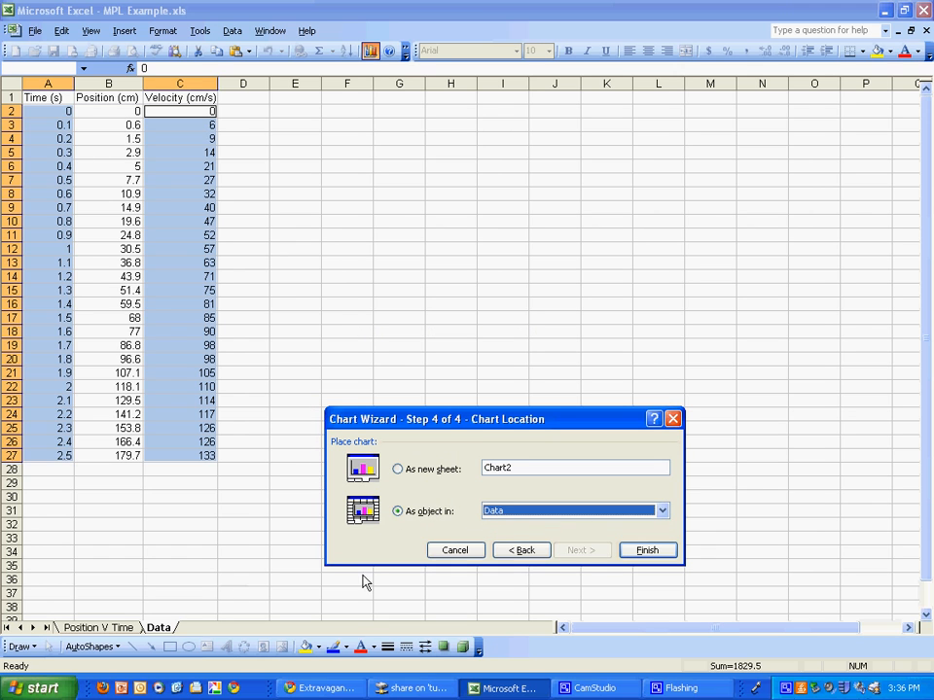
click(648, 550)
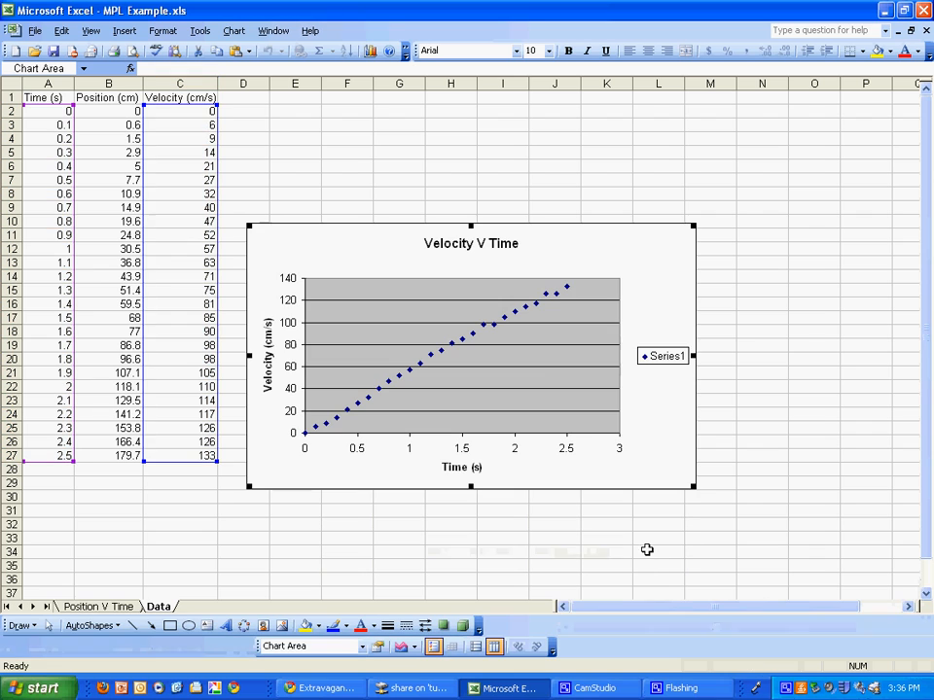
click(659, 356)
key(Delete)
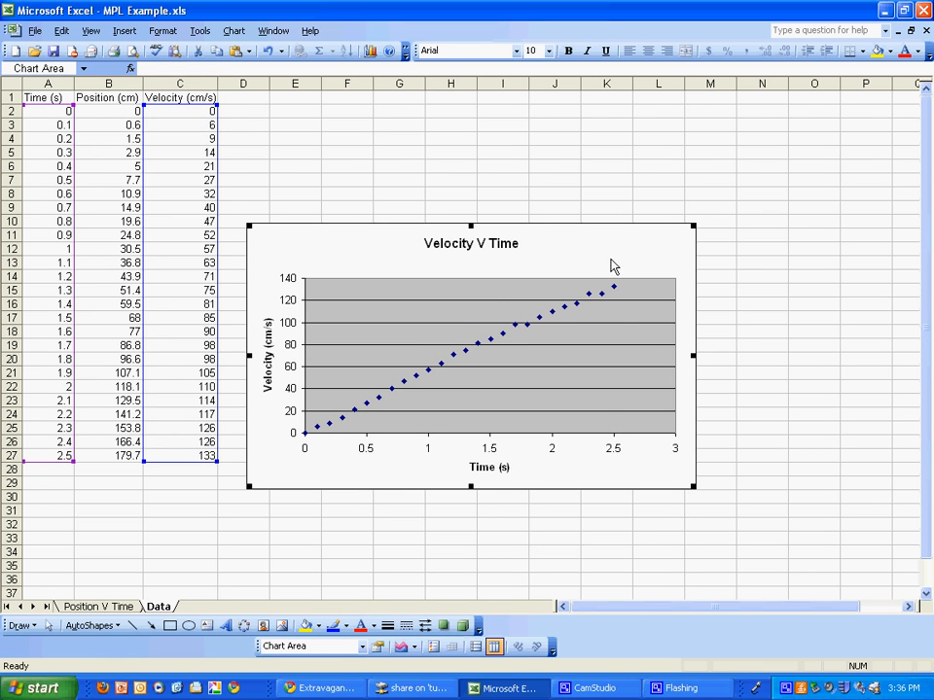
Preview how the Data sheet's table and embedded chart fit on the printed page
click(461, 168)
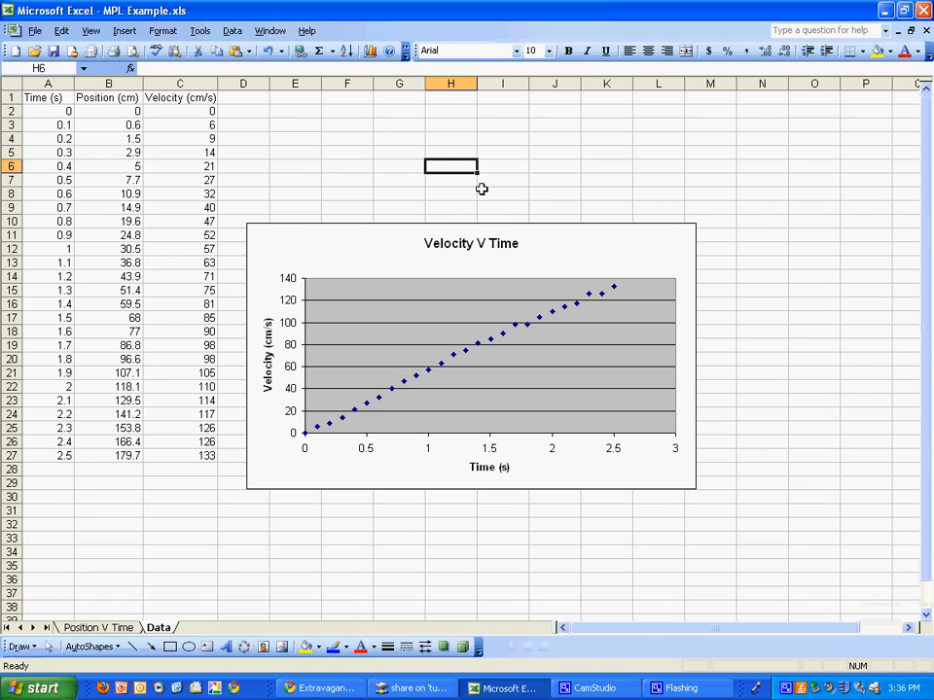
click(133, 50)
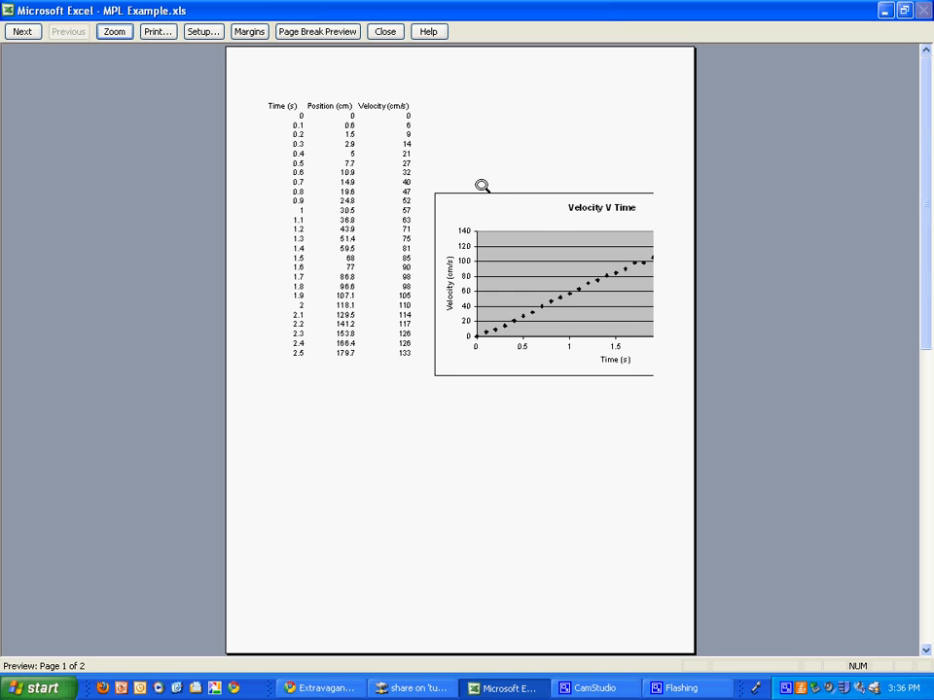
click(385, 32)
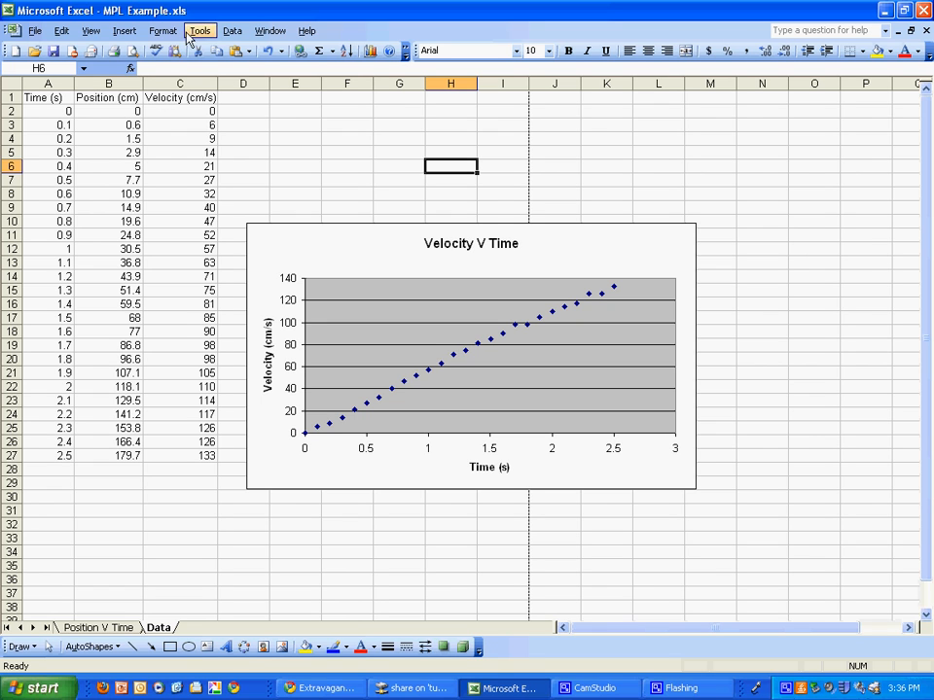
With the sheet zoomed to 50%, move the Velocity V Time chart below the data table and enlarge it within the first page's boundaries
click(91, 32)
click(111, 238)
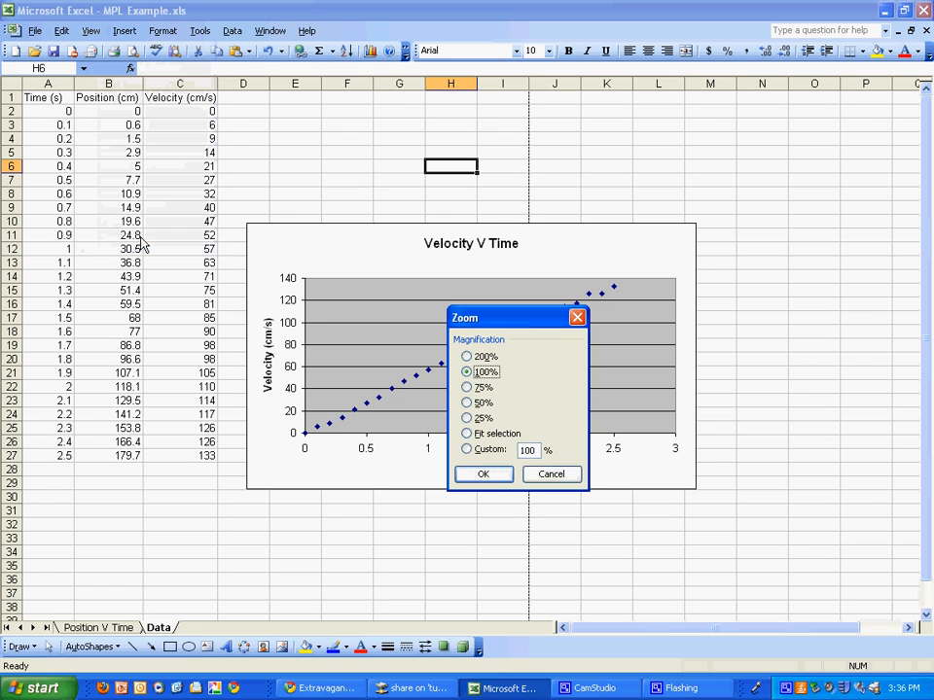
click(470, 402)
click(484, 474)
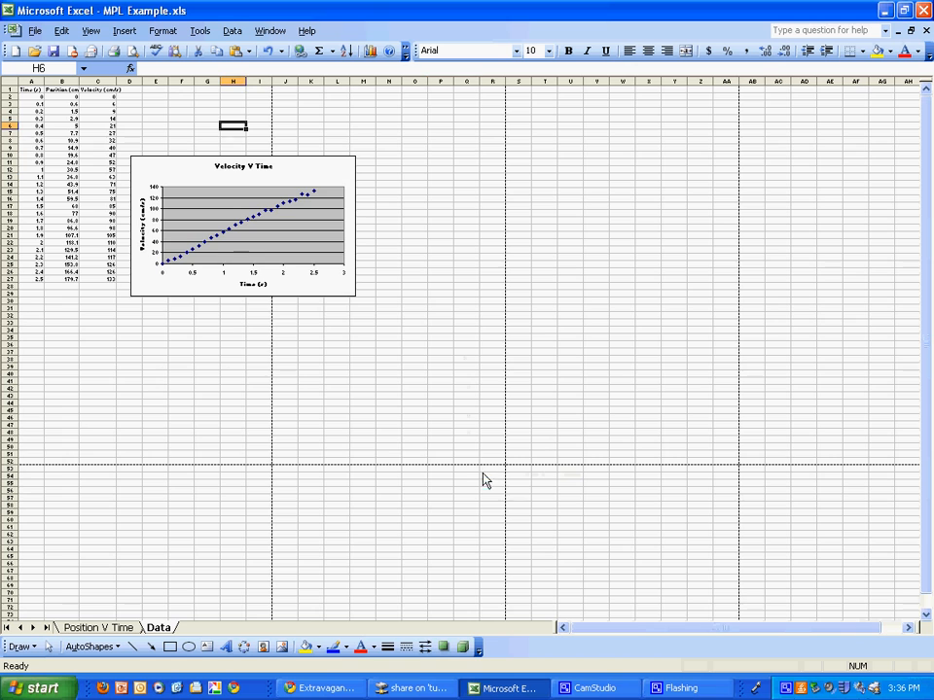
drag(340, 170, 231, 299)
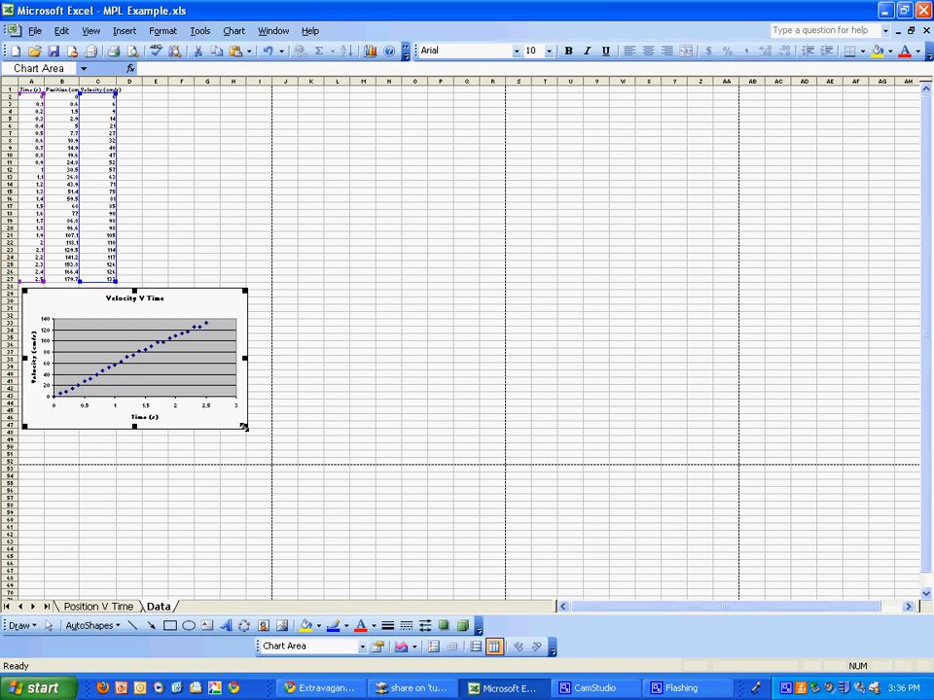
drag(246, 427, 259, 455)
click(242, 250)
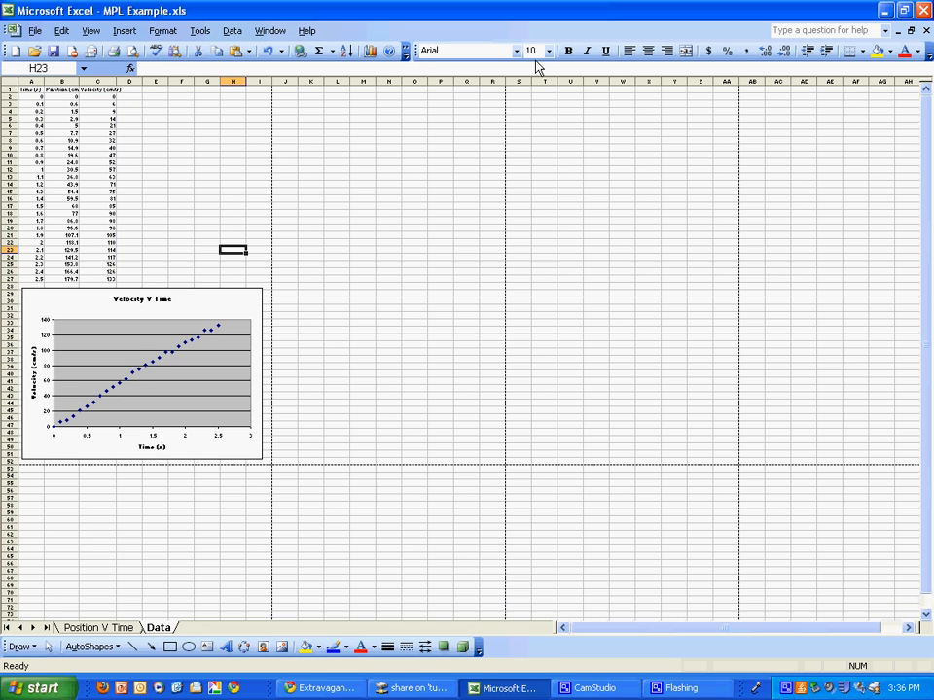
Set the Data sheet's magnification back to 100%
click(404, 54)
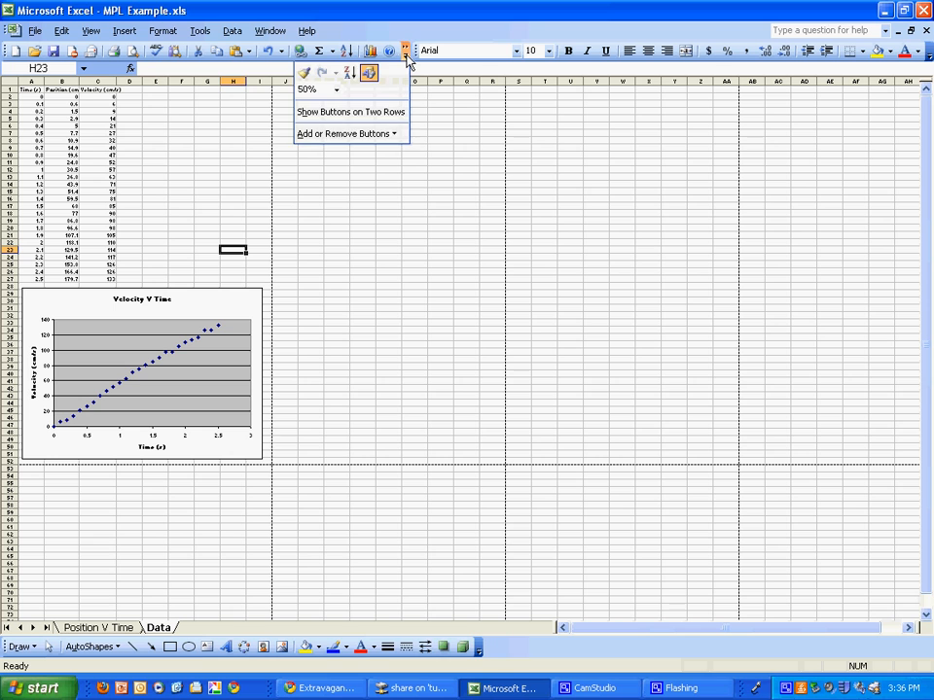
click(405, 57)
click(90, 30)
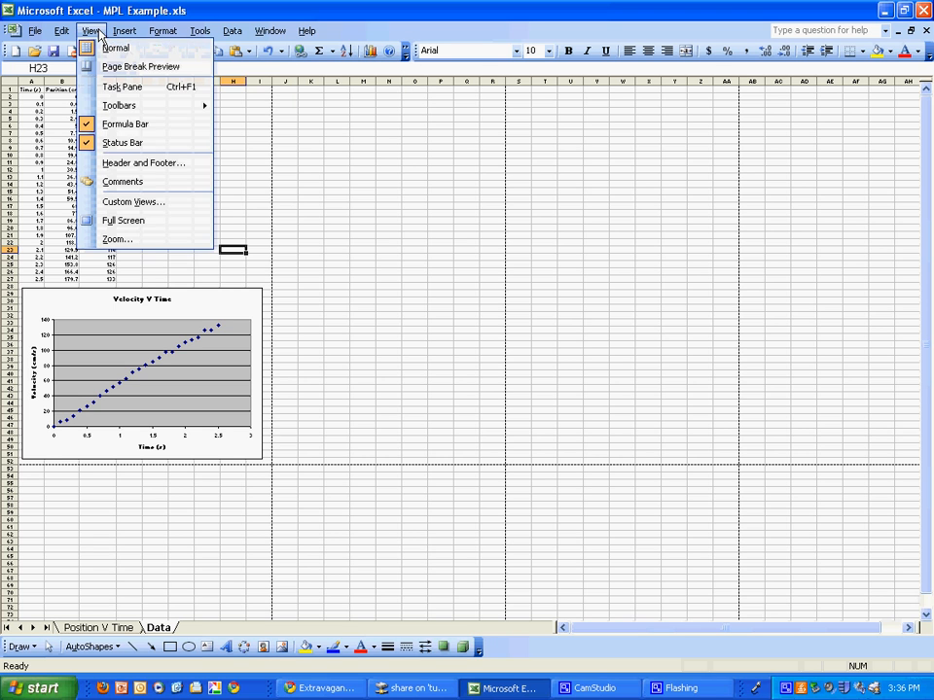
click(146, 239)
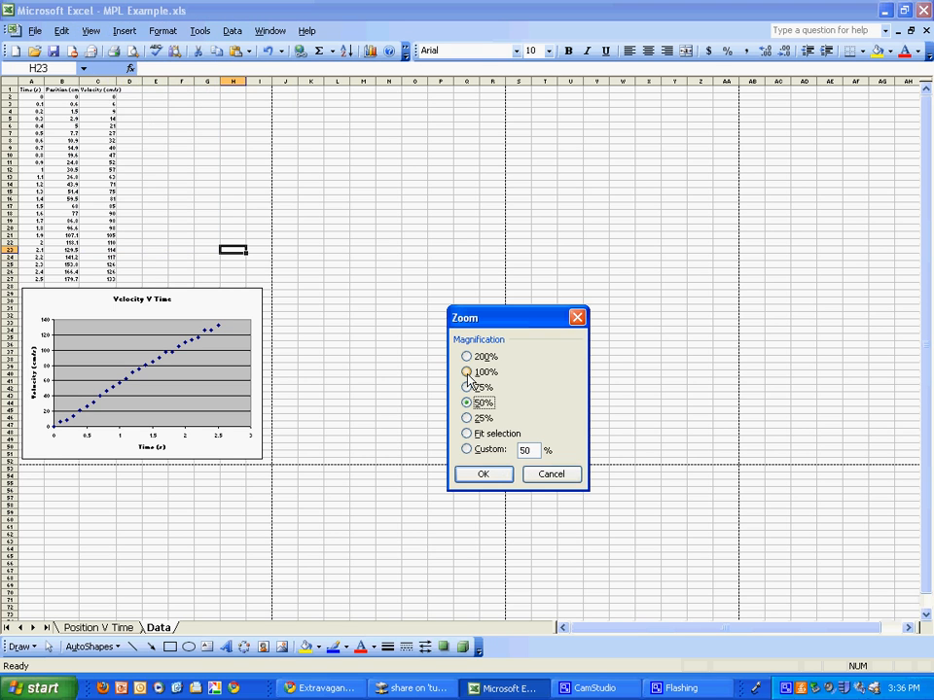
click(467, 372)
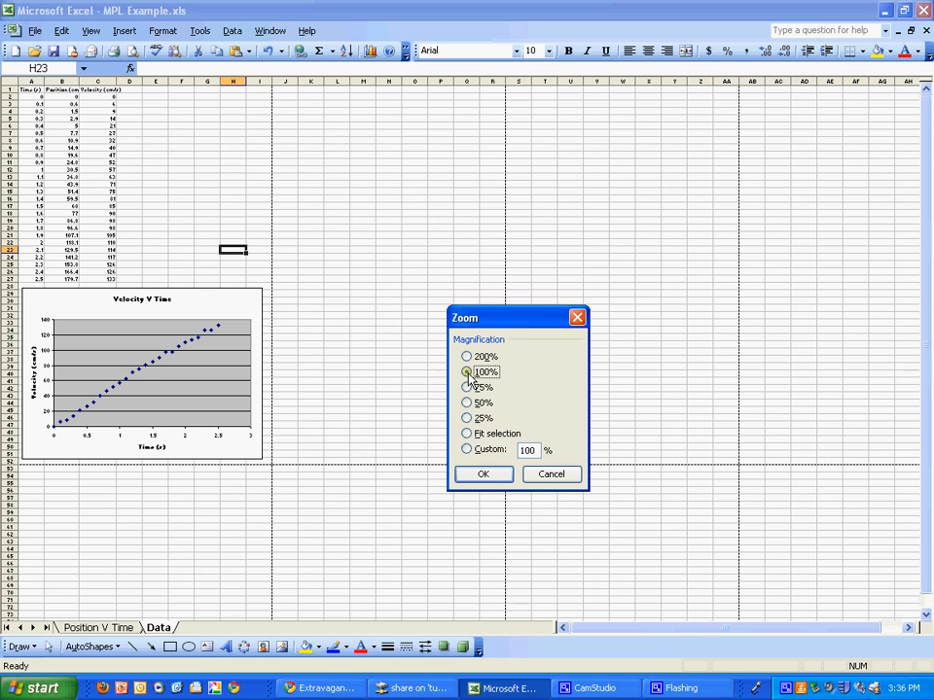
click(484, 474)
Add a linear trendline to the Velocity V Time data points and display its equation on the chart
scroll(320, 308, down, 5)
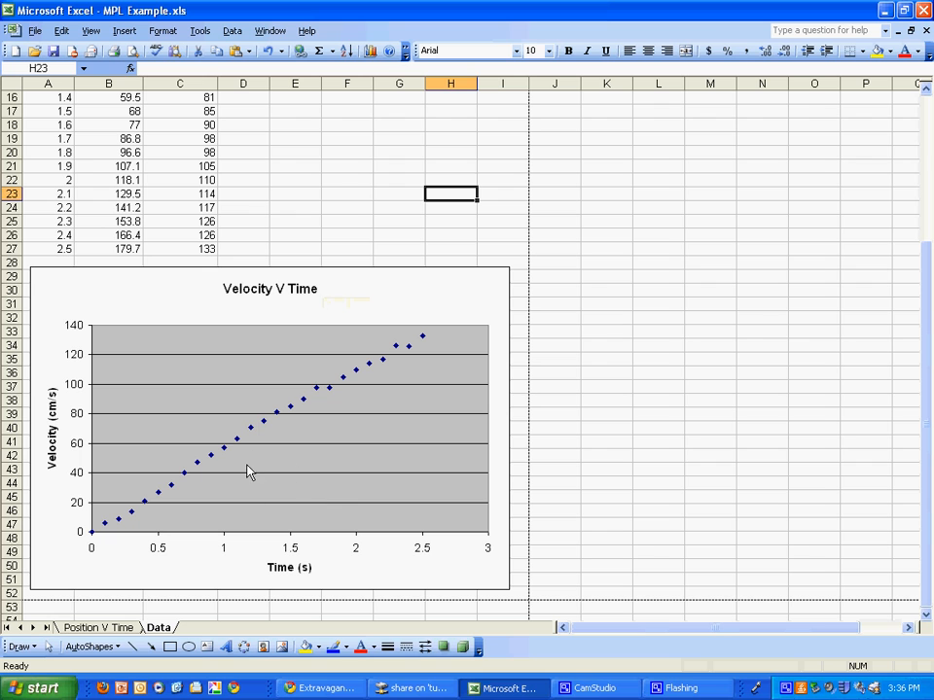
right_click(291, 413)
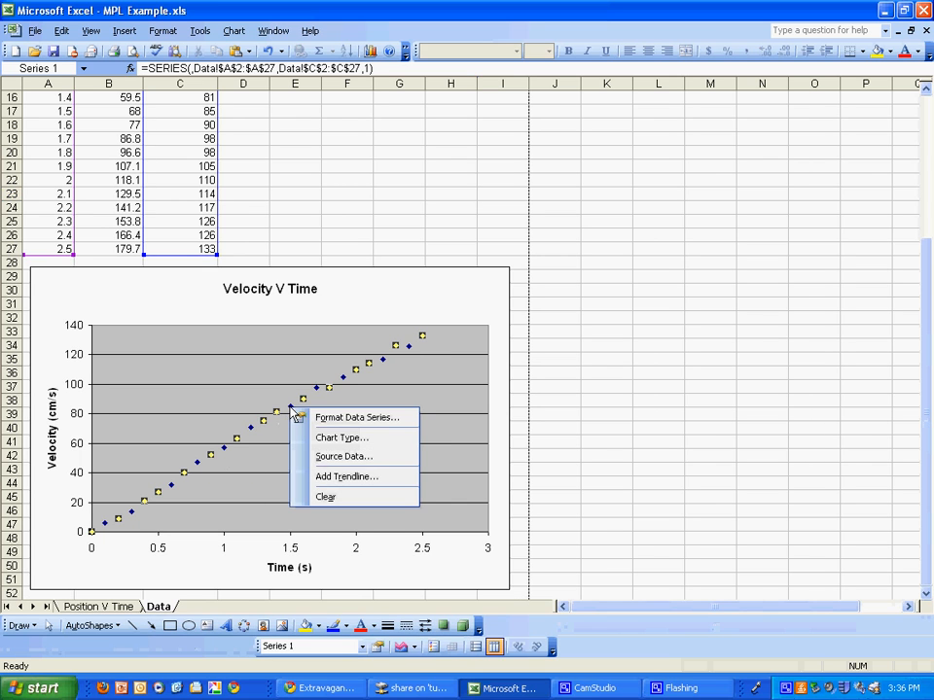
click(342, 477)
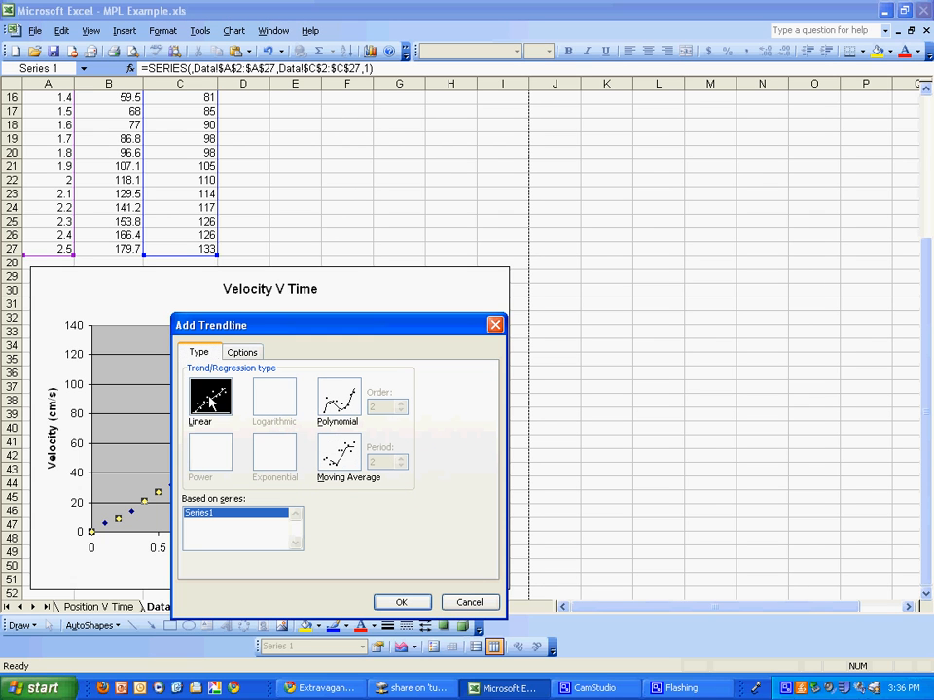
click(241, 356)
click(216, 504)
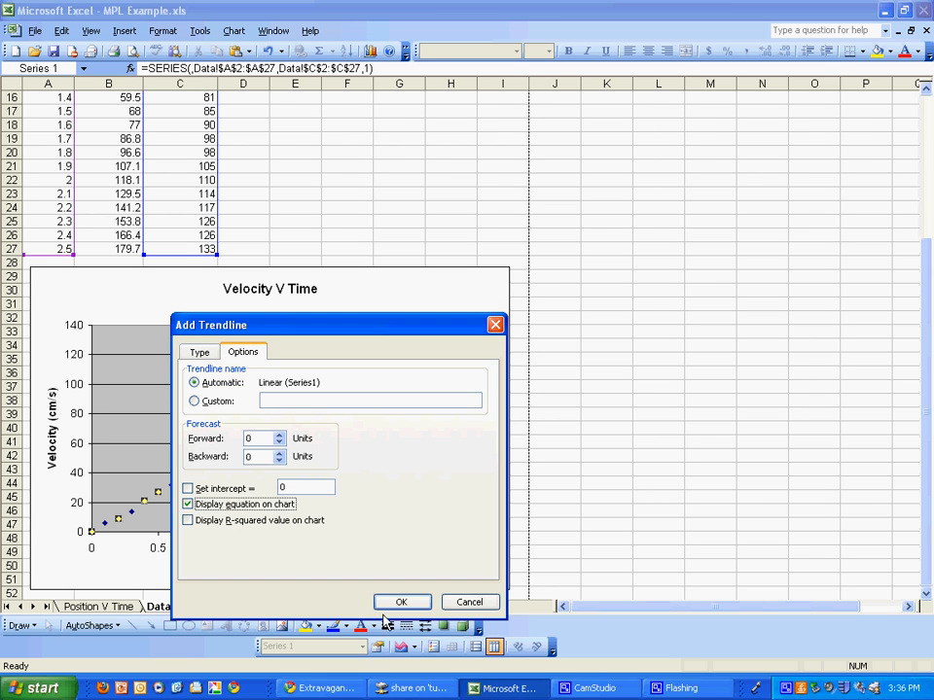
click(413, 604)
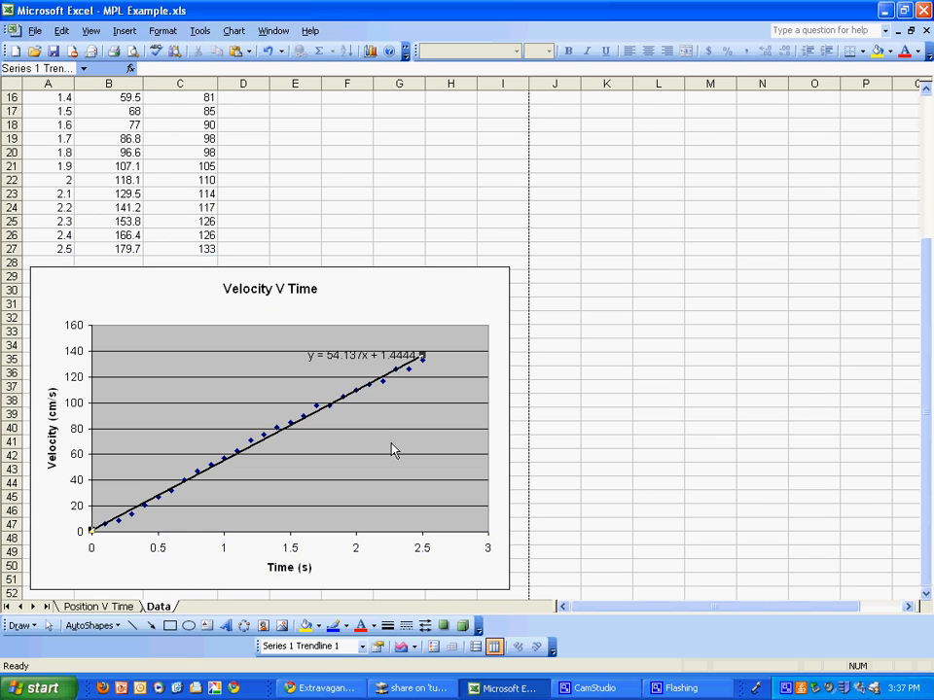
Move the trendline equation above the plot area and add the line "a = 54.137 cm/s/s" beneath it
click(354, 354)
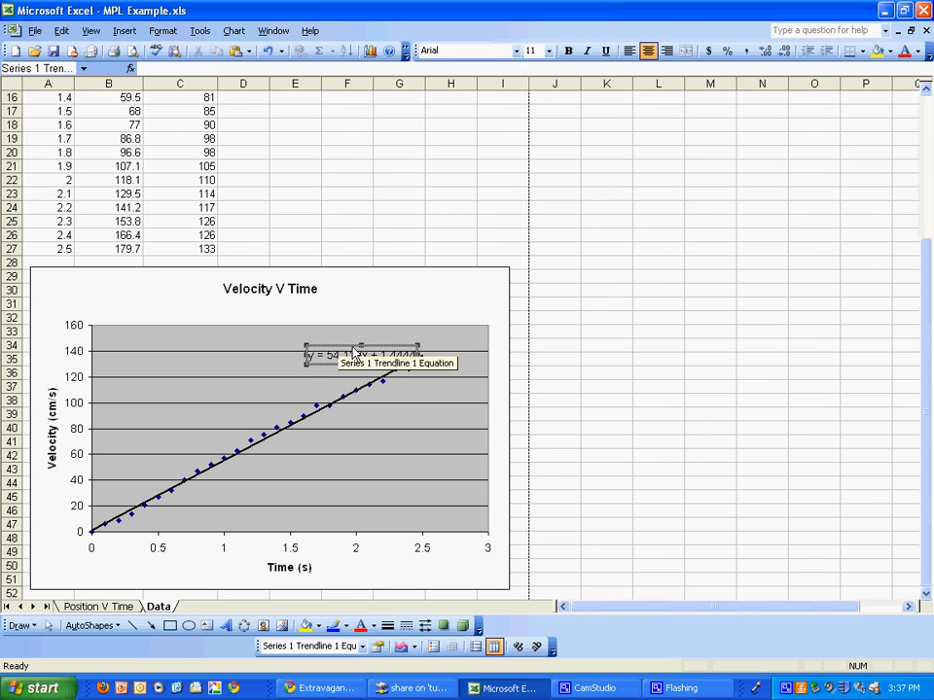
drag(354, 353, 352, 312)
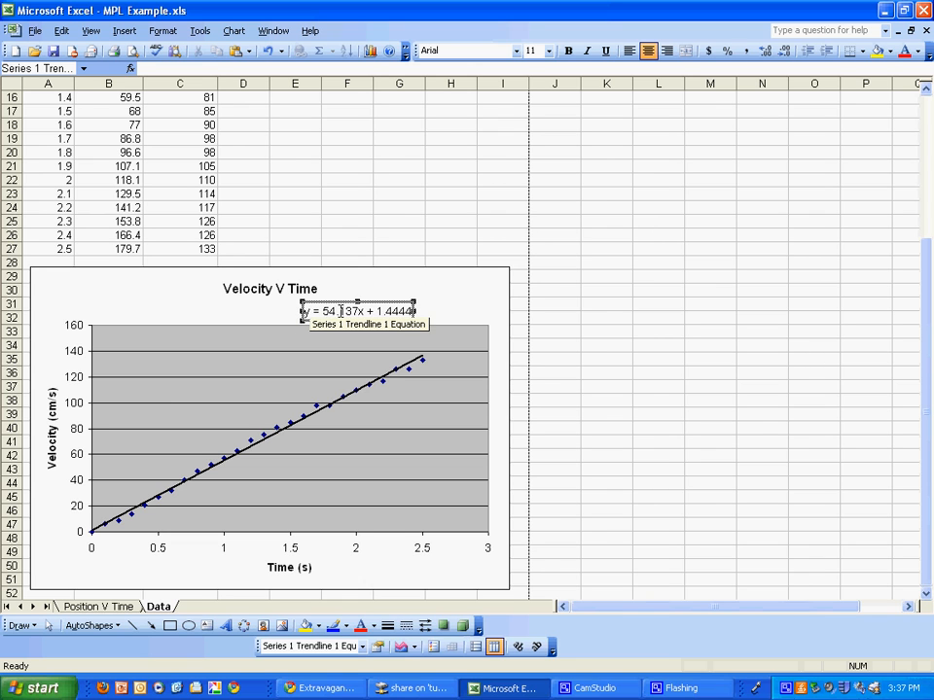
click(413, 311)
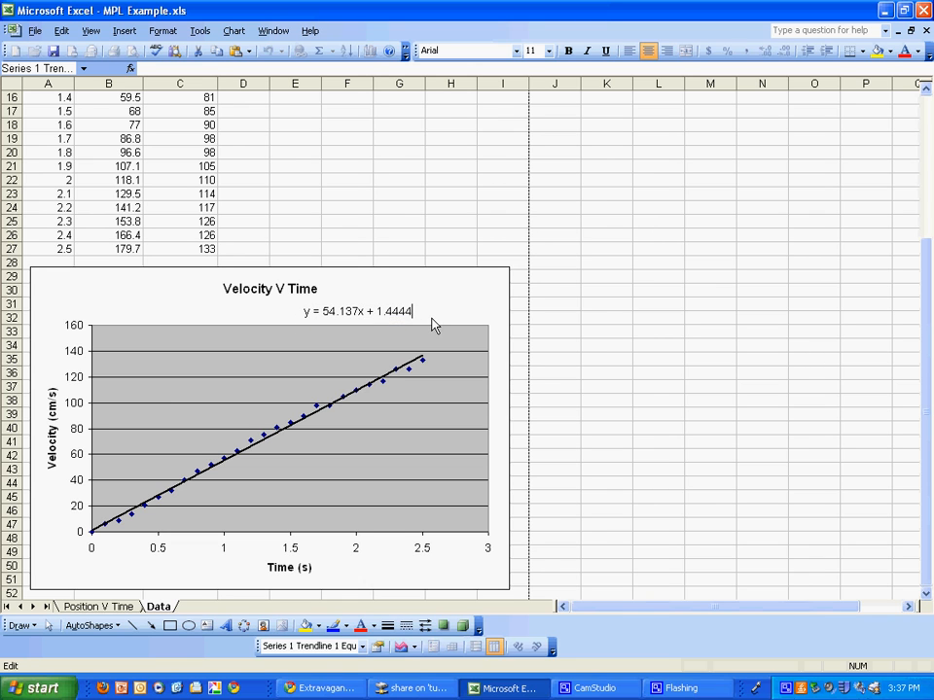
key(Return)
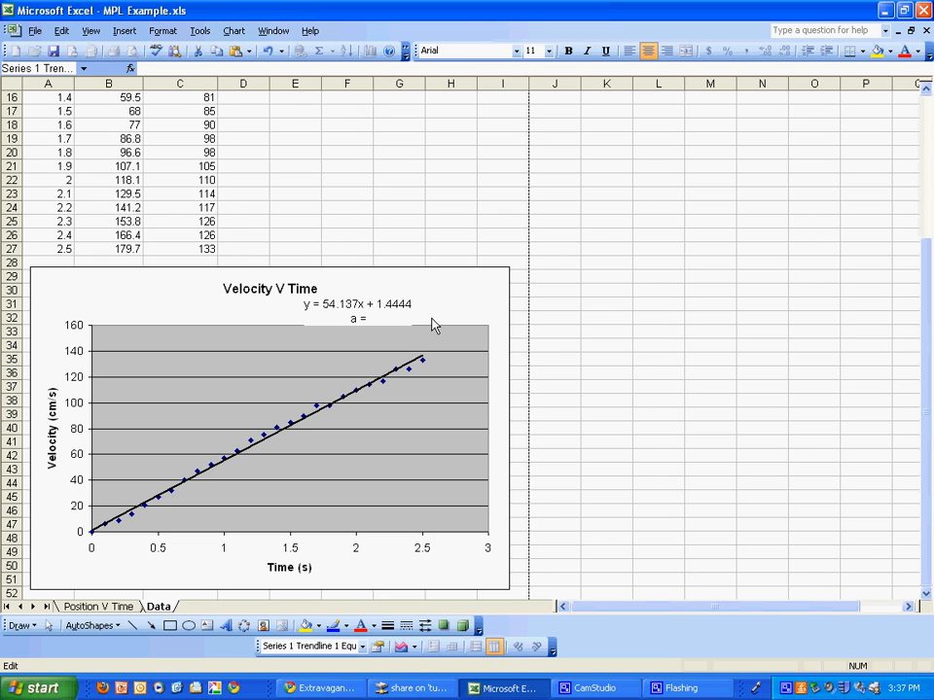
text(a = 54.137 cm/s/s)
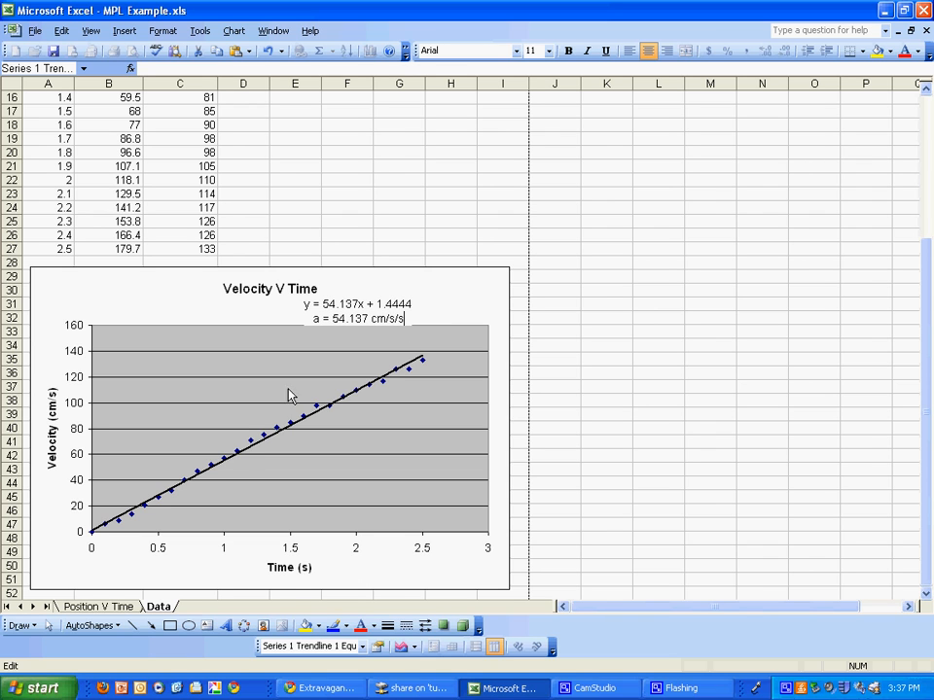
Compare the acceleration noted on the Position V Time chart with the one on the Velocity V Time chart
click(101, 606)
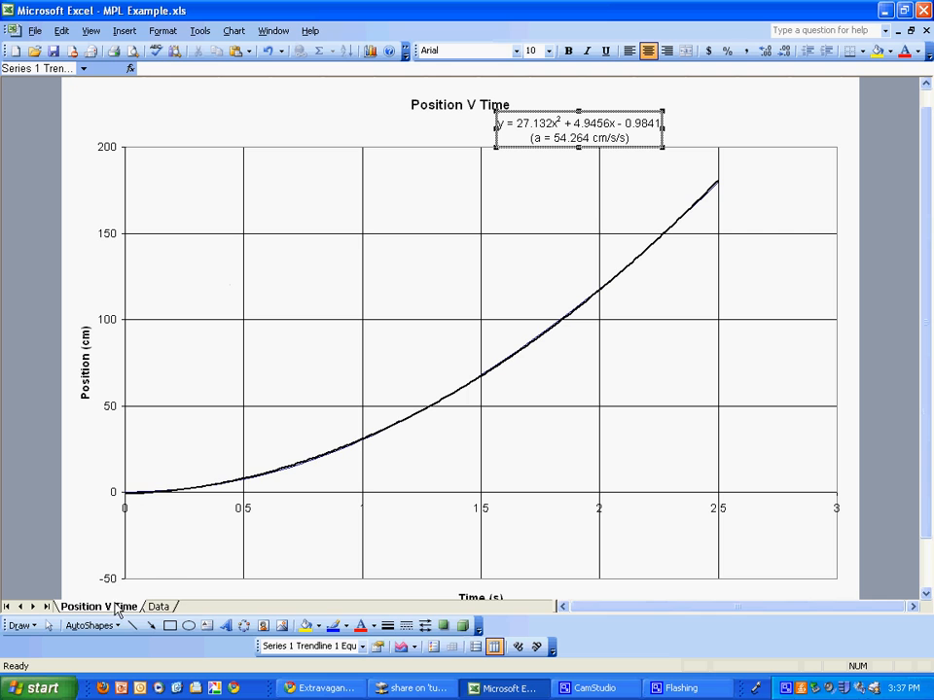
drag(553, 137, 589, 137)
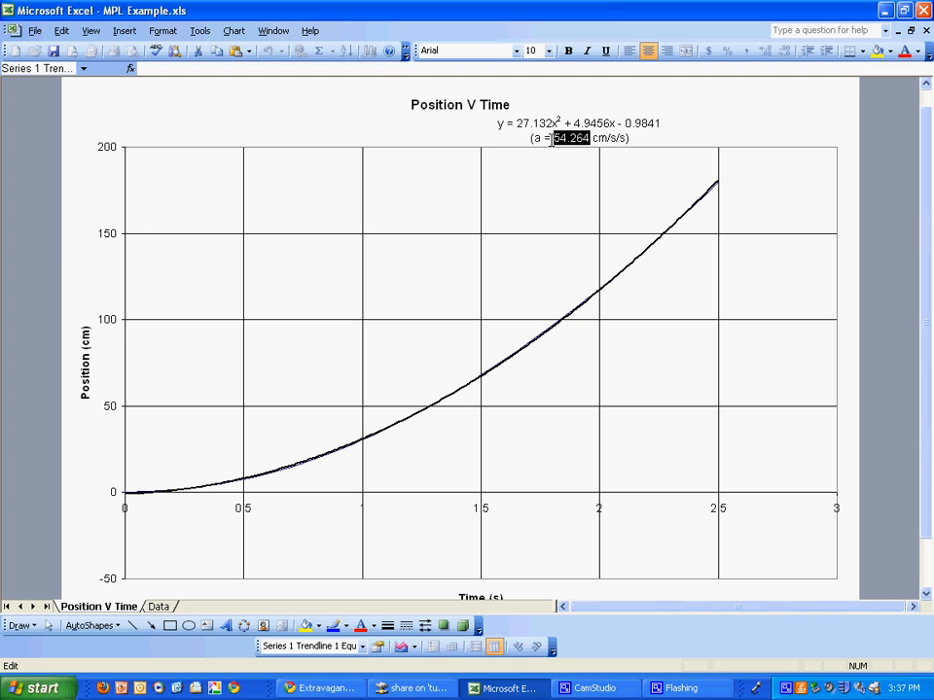
click(158, 606)
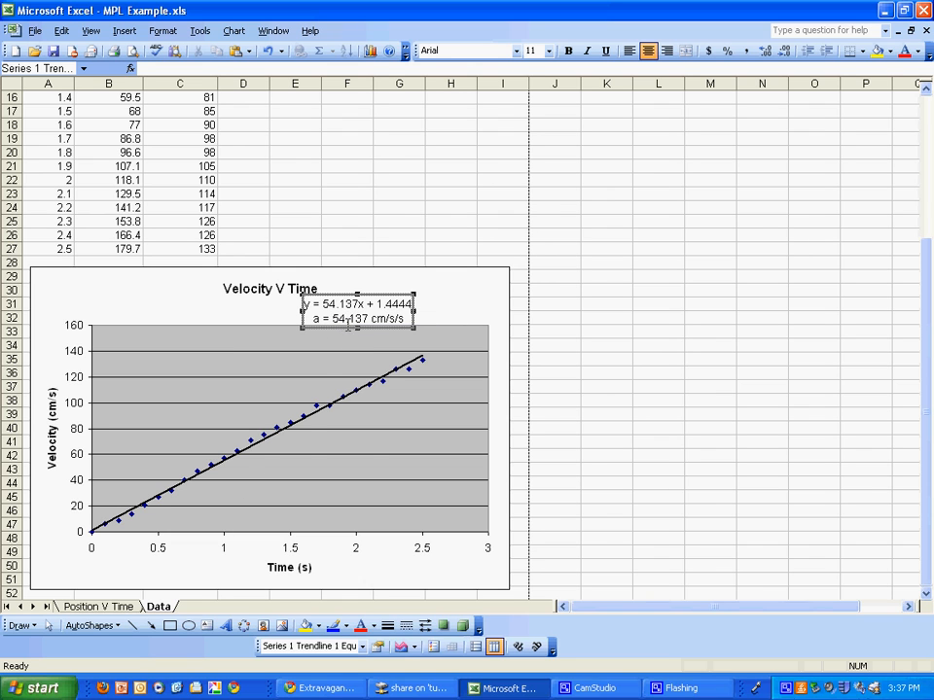
Preview the printout with the Velocity V Time chart selected, and again with an empty cell of the Data sheet selected
click(477, 323)
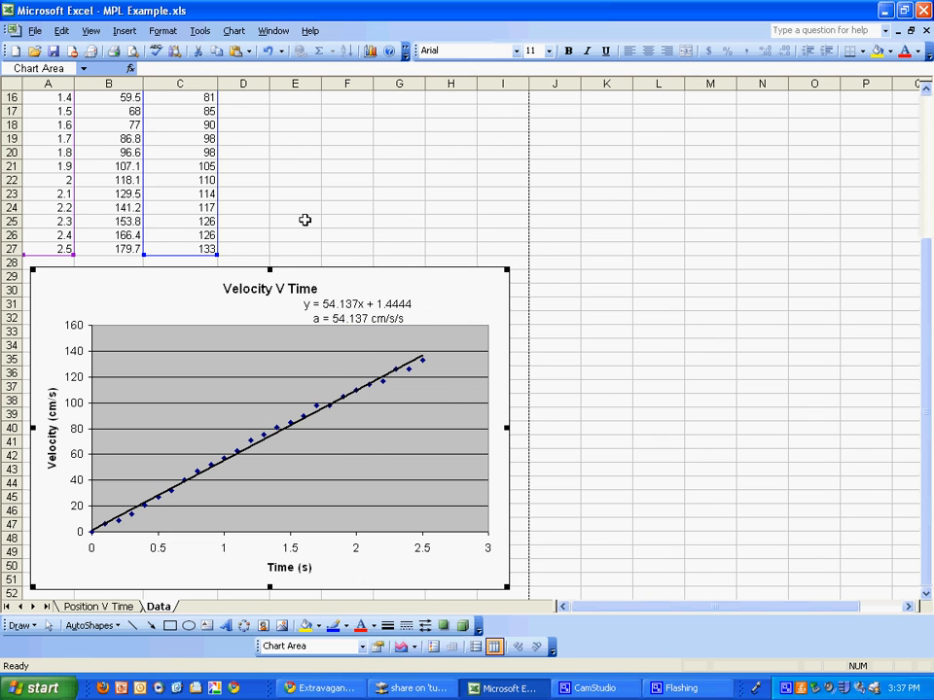
click(132, 50)
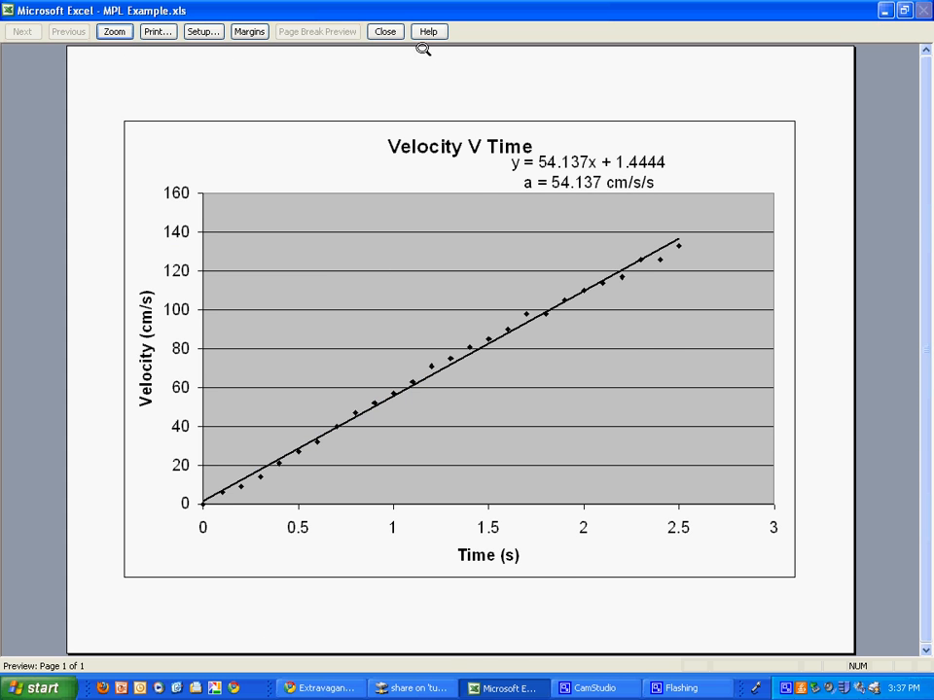
click(385, 31)
click(341, 181)
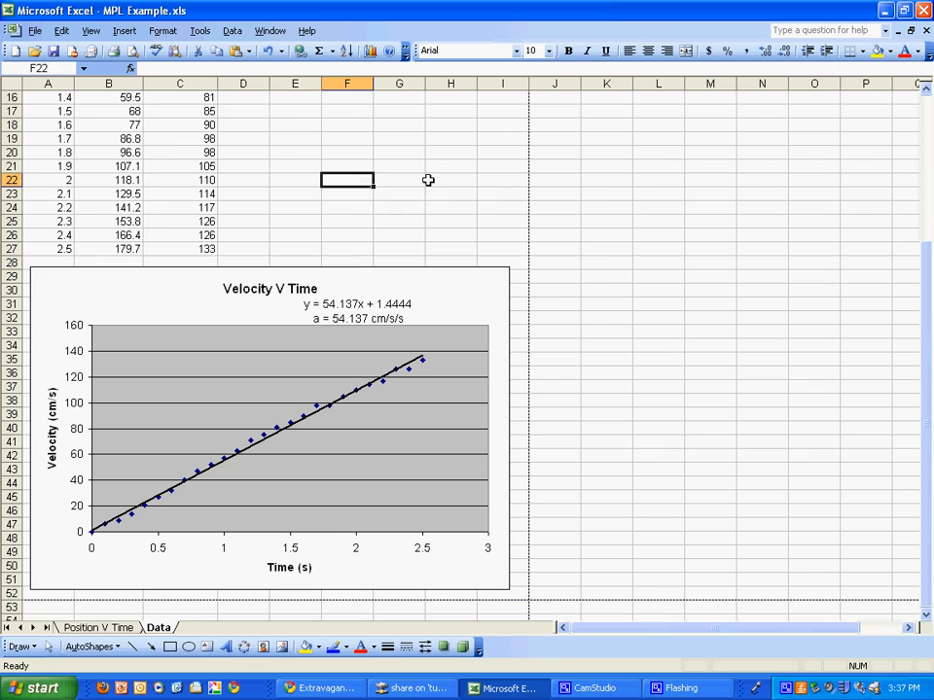
click(132, 51)
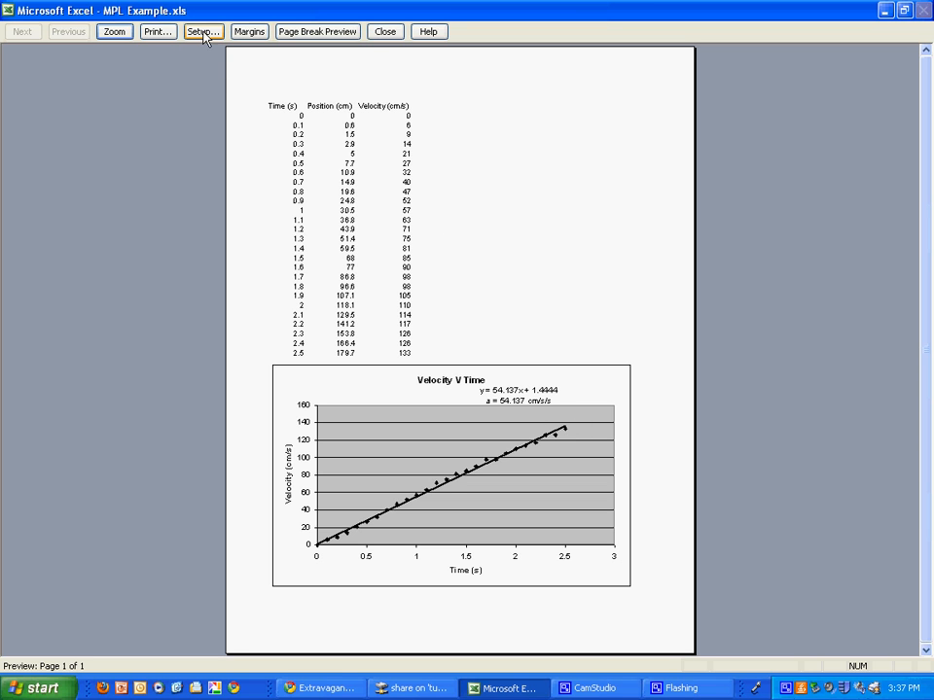
click(384, 32)
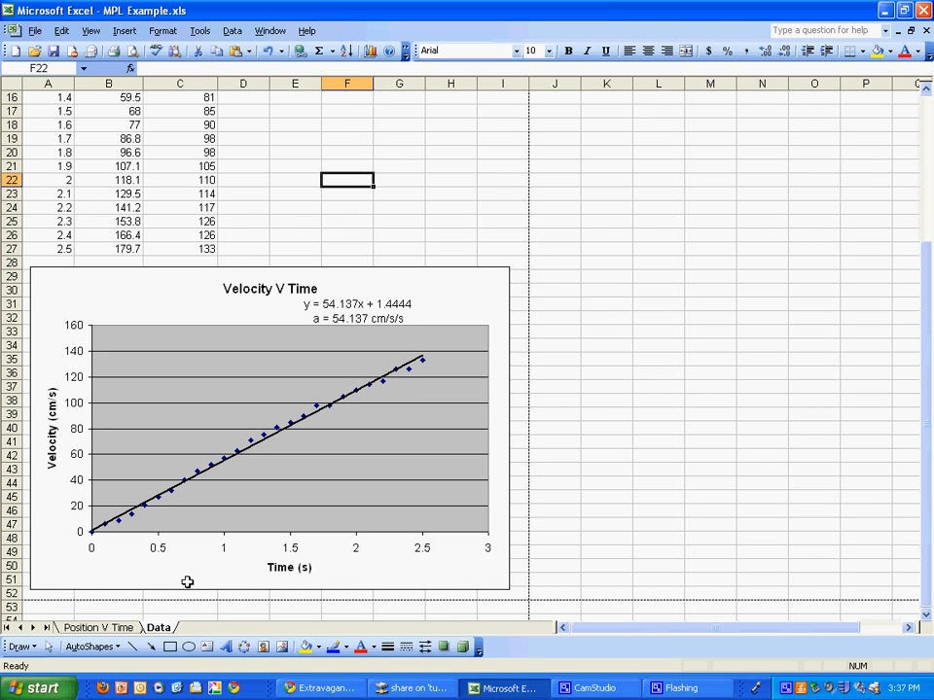
Print one copy of the Data sheet with its table and chart, and print the Position V Time chart sheet
click(133, 50)
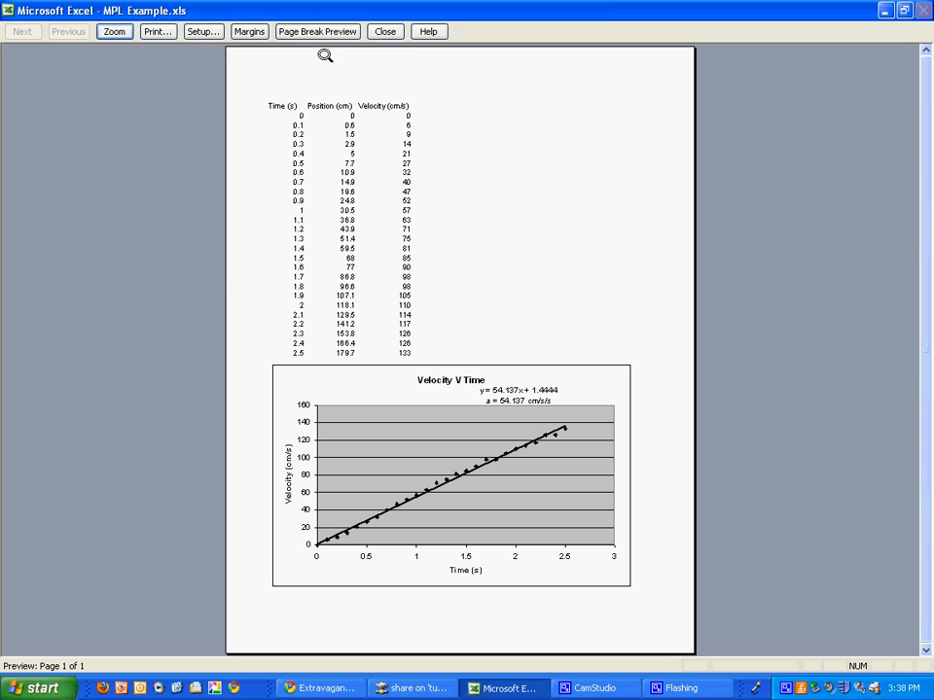
click(168, 34)
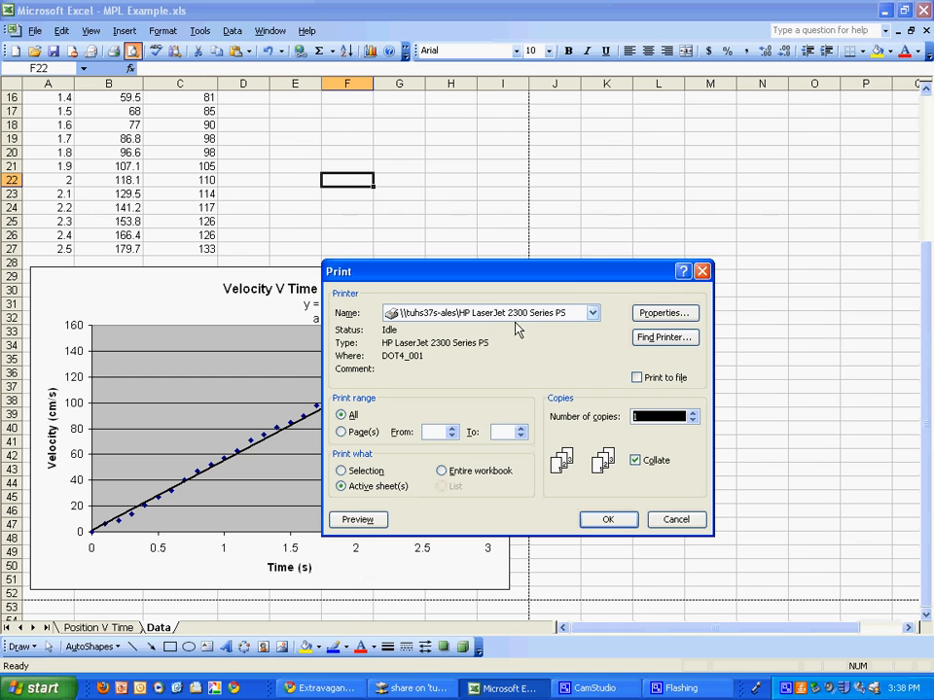
click(615, 517)
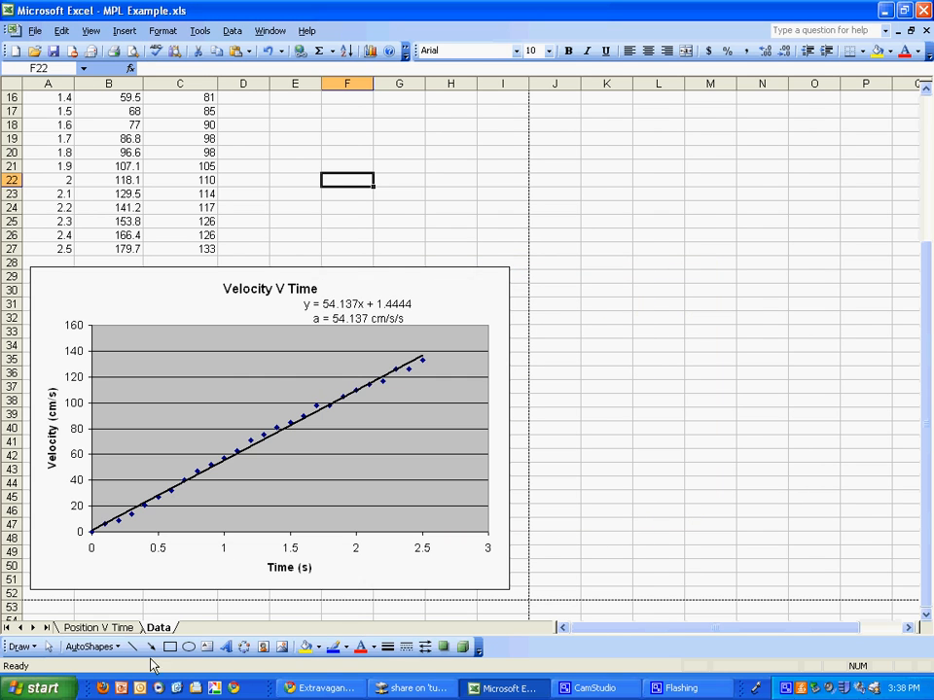
click(77, 628)
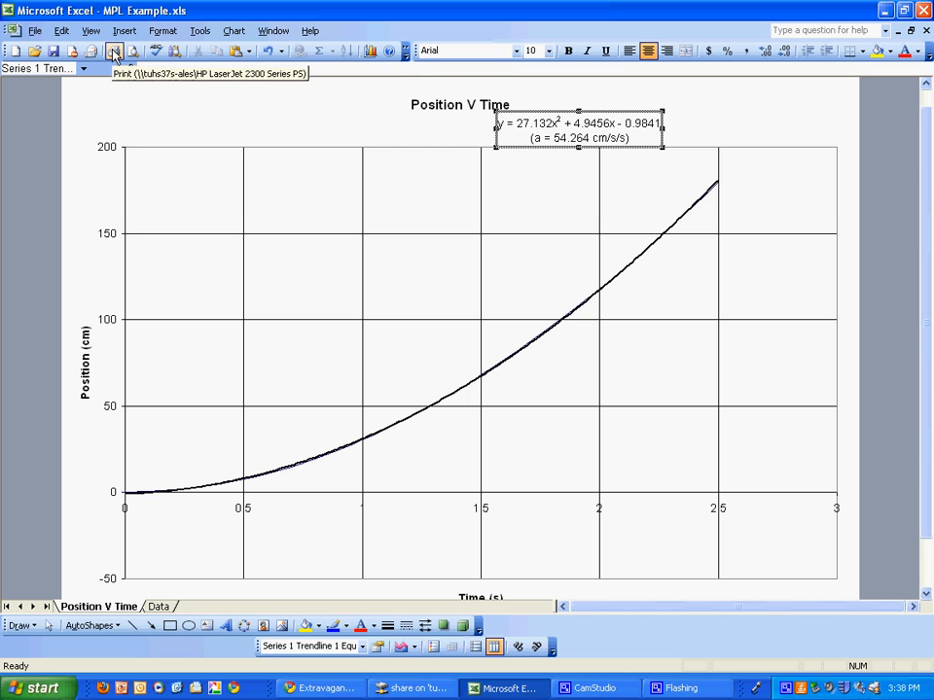
click(114, 52)
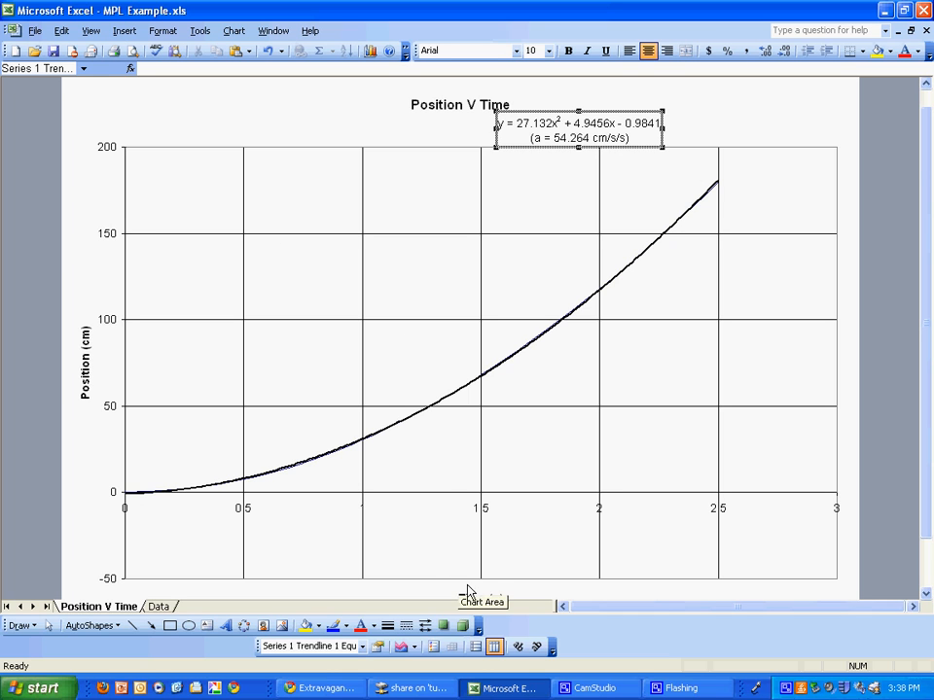
click(613, 693)
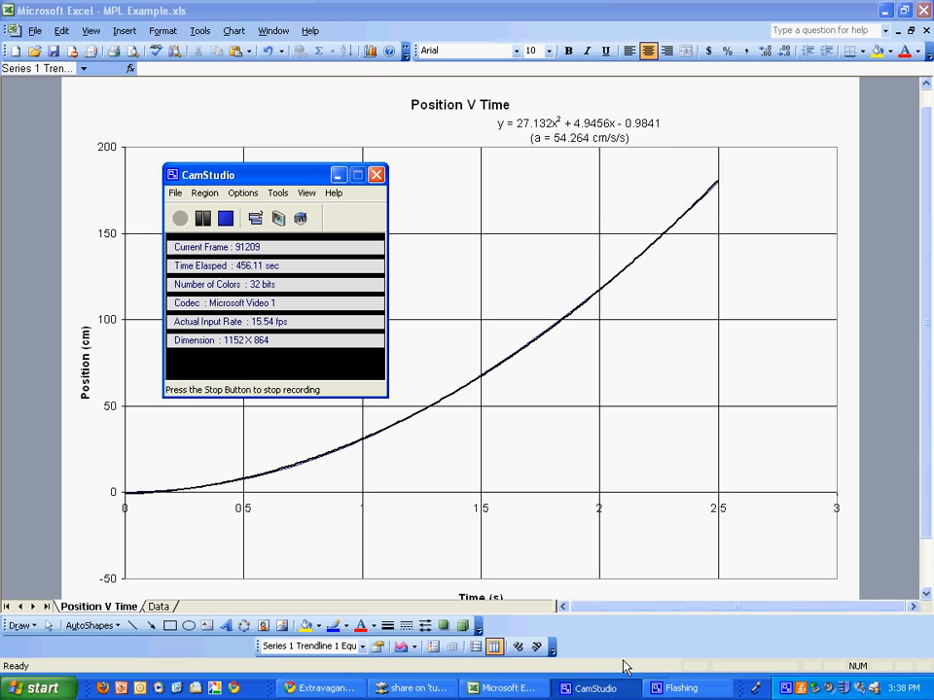